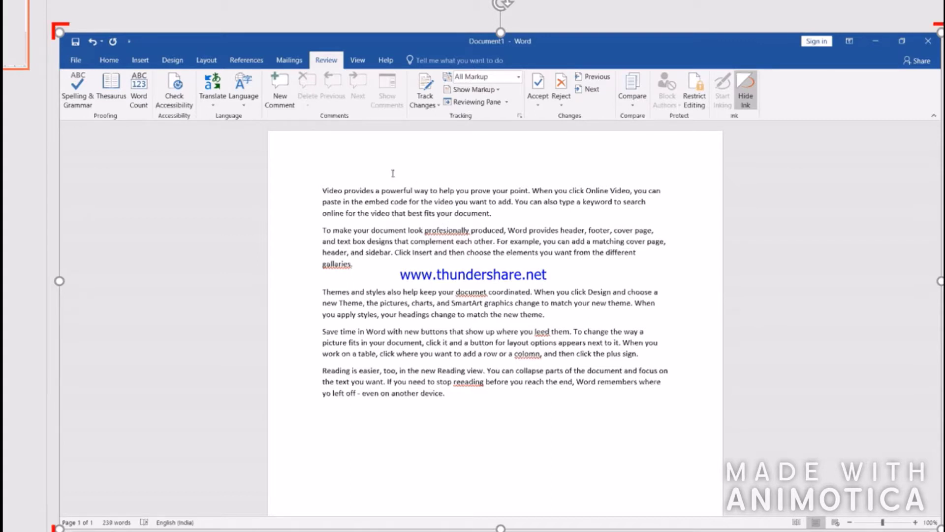
- Run Spelling & Grammar, correcting to professionally, galleries, document, led, column and reading
left_click(79, 99)
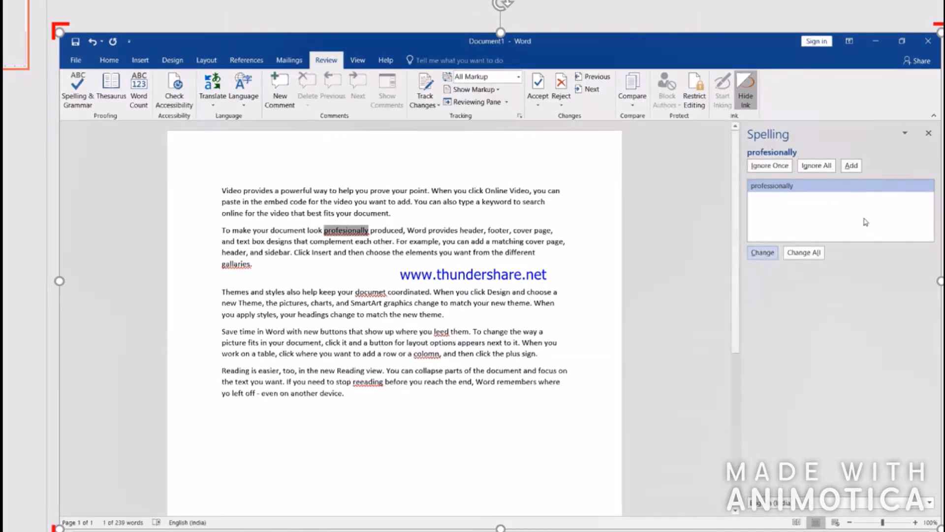
left_click(767, 259)
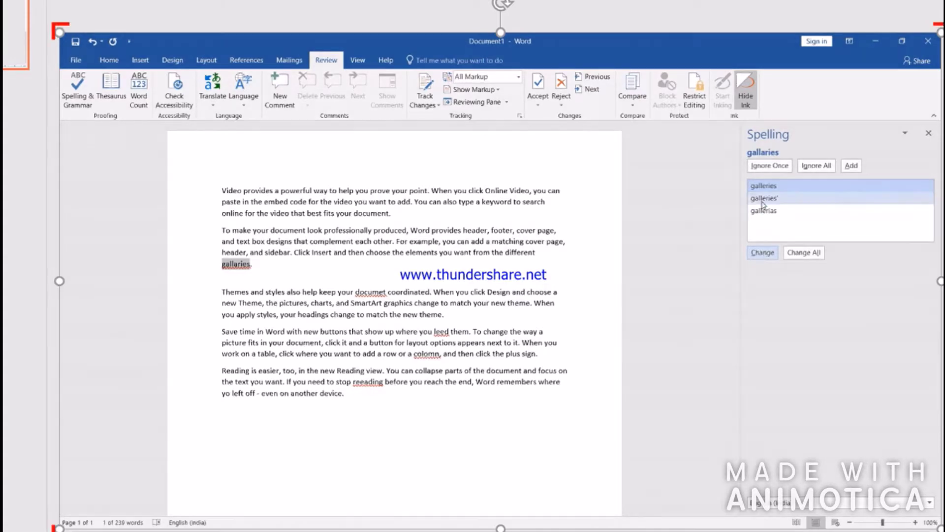
left_click(760, 253)
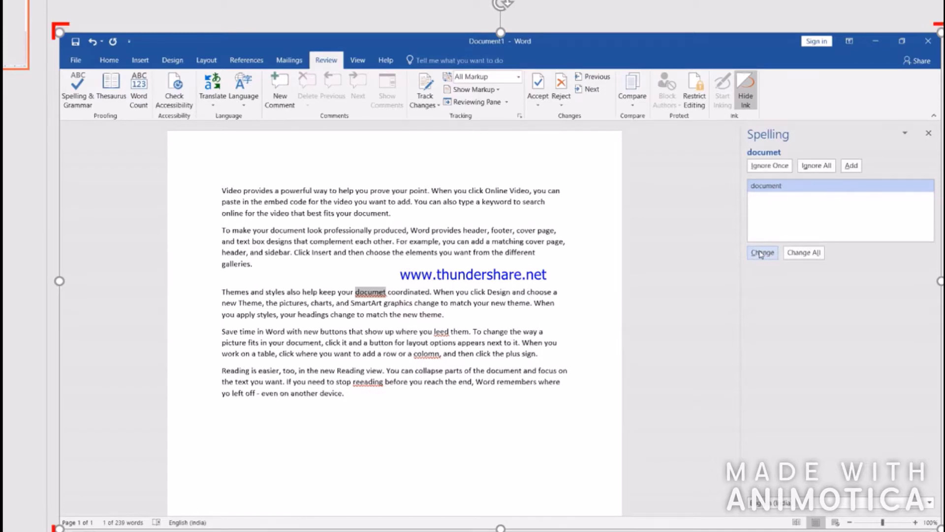
left_click(761, 253)
left_click(761, 253)
left_click(760, 254)
left_click(760, 253)
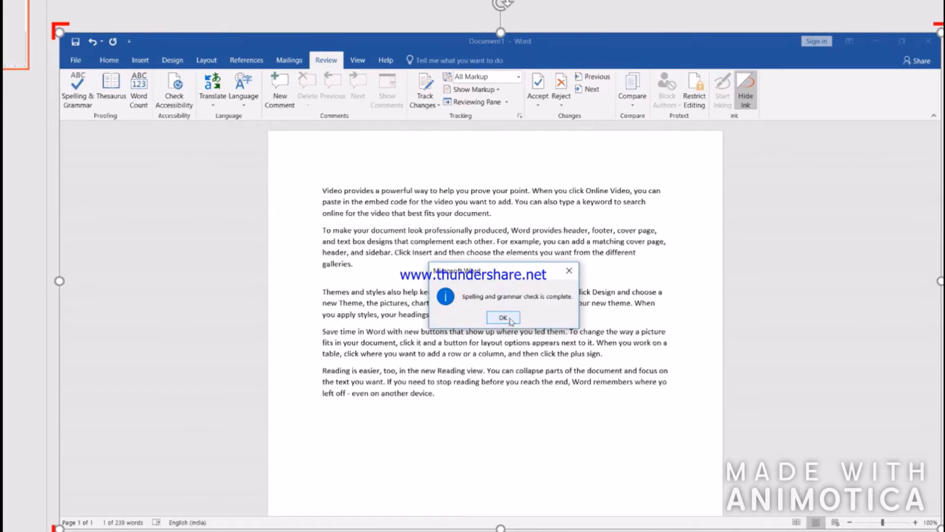
left_click(510, 318)
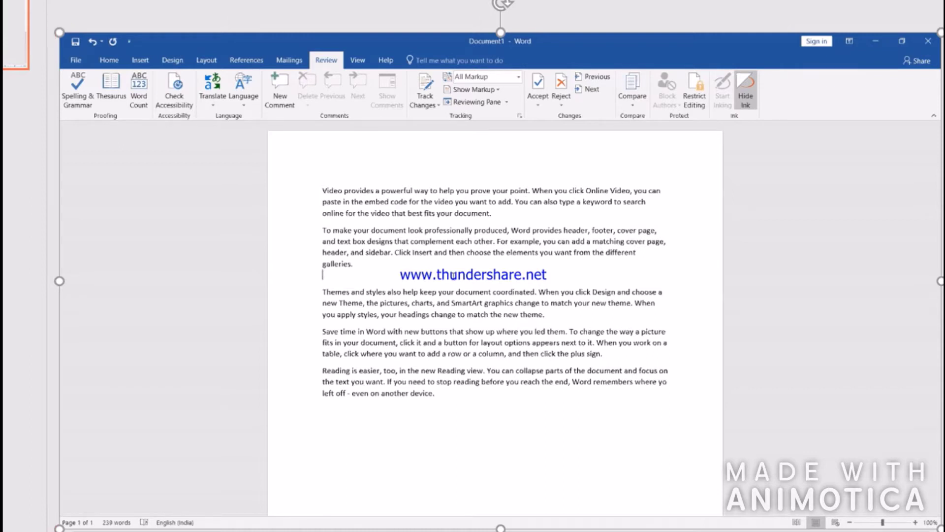
double_click(471, 213)
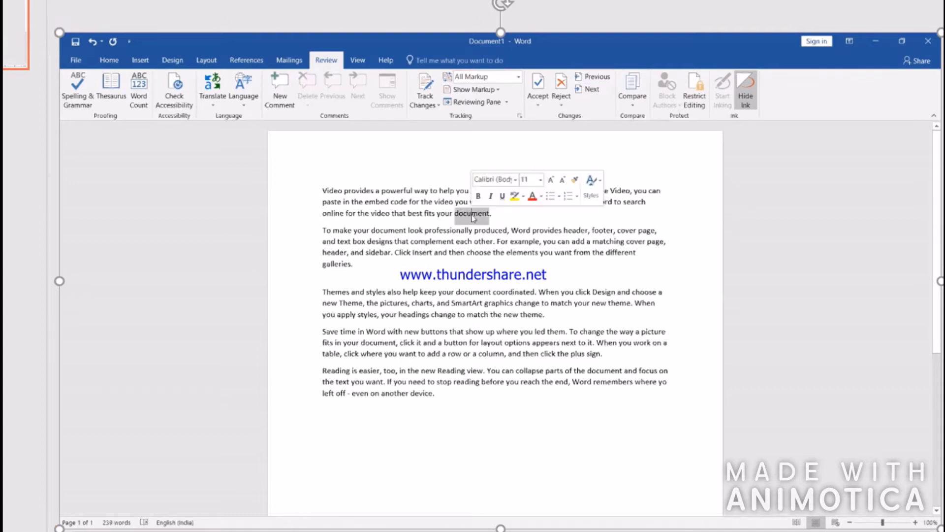
left_click(111, 91)
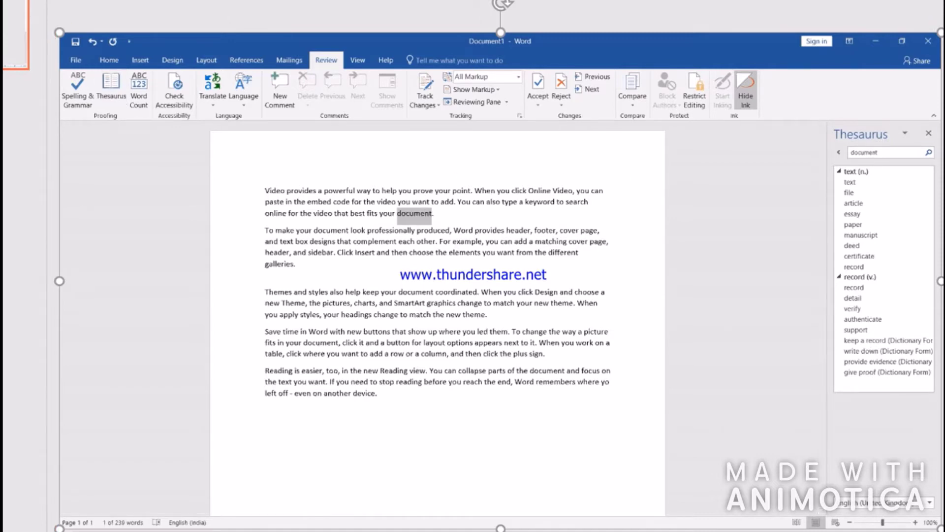
left_click(929, 133)
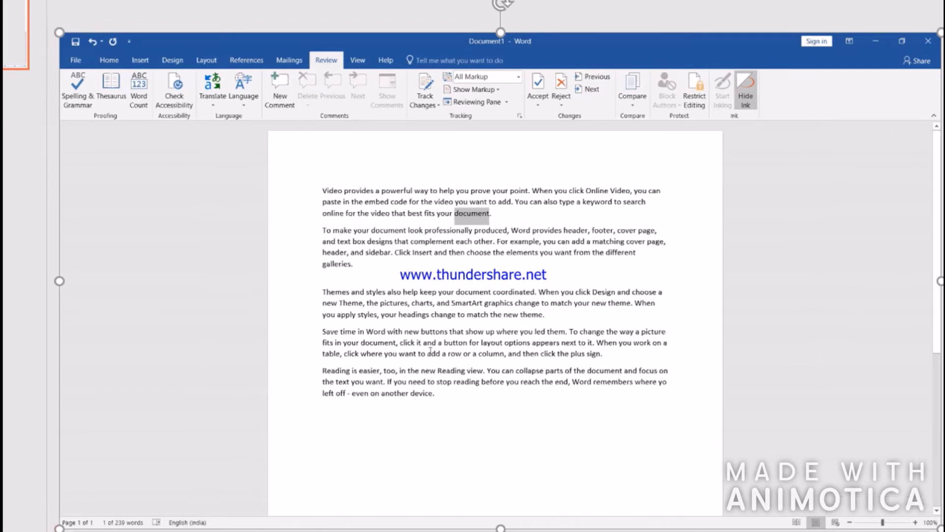
left_click(463, 261)
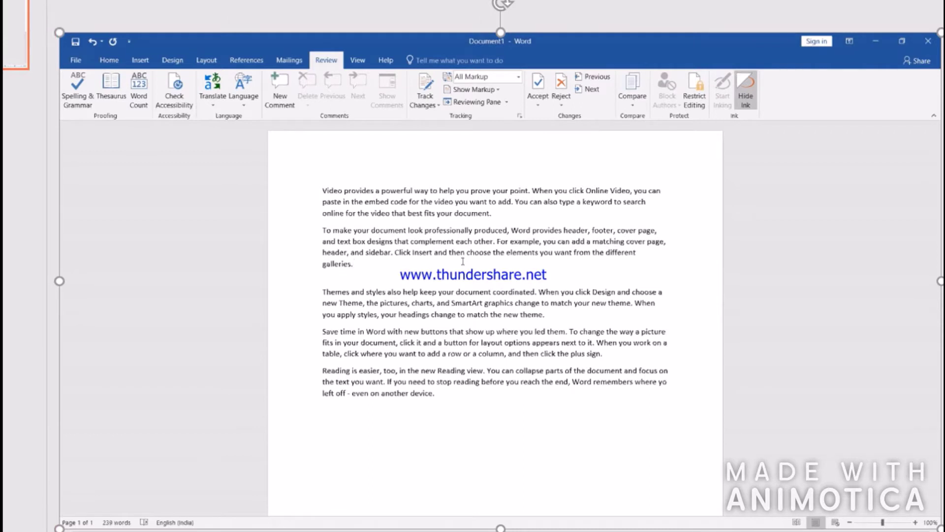
double_click(446, 191)
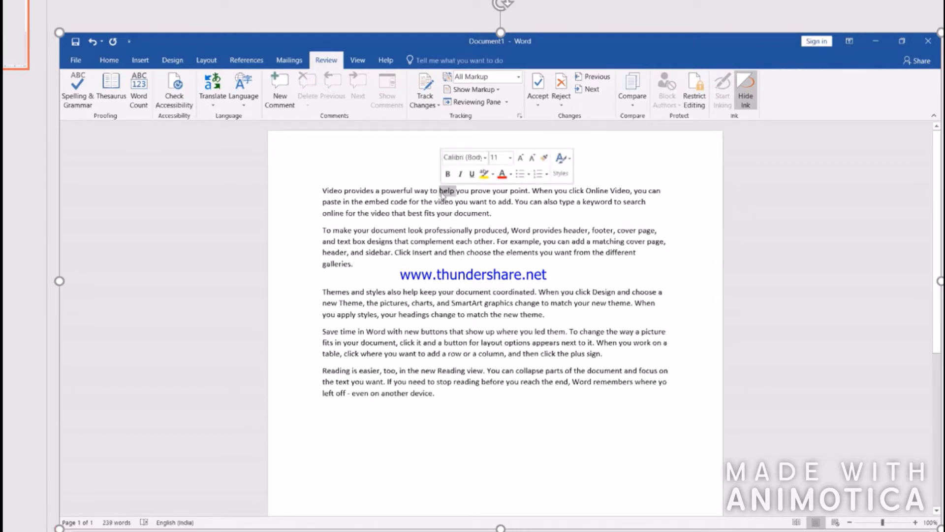
double_click(415, 192)
triple_click(424, 202)
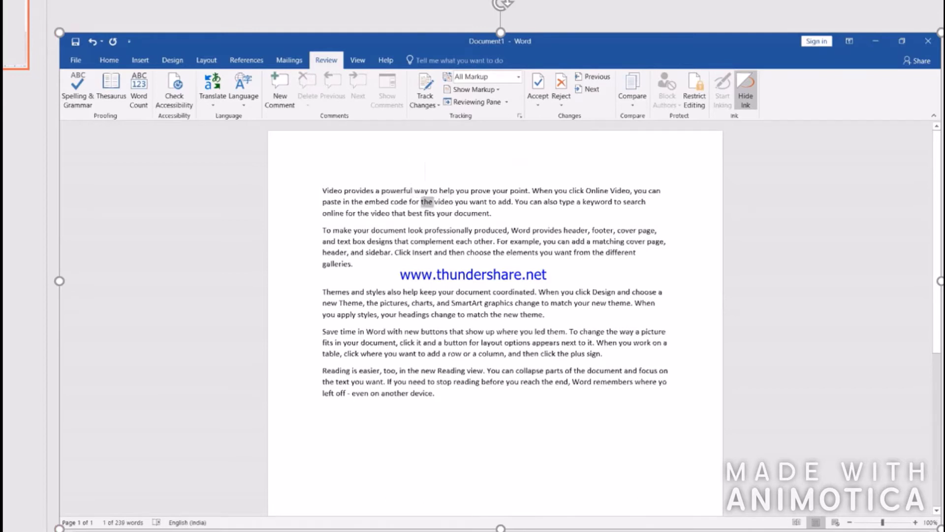
left_click(143, 99)
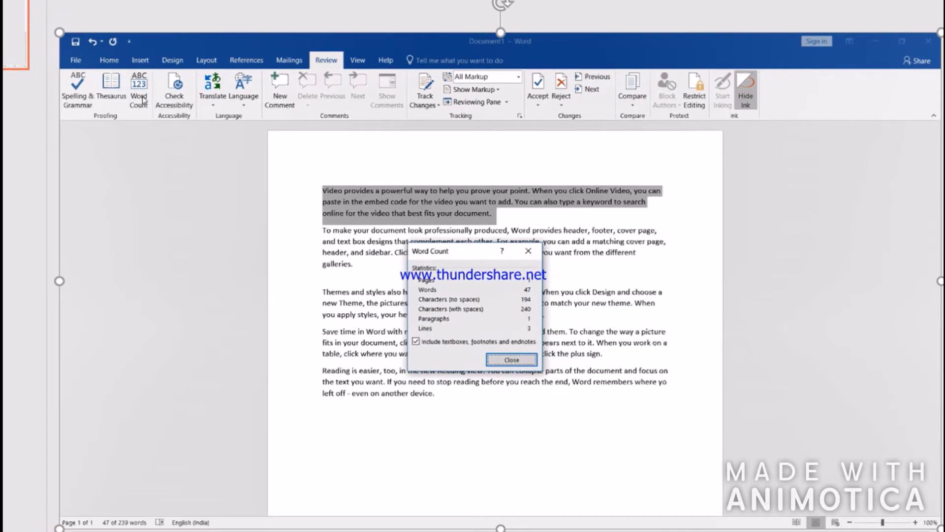
left_click_drag(449, 251, 408, 169)
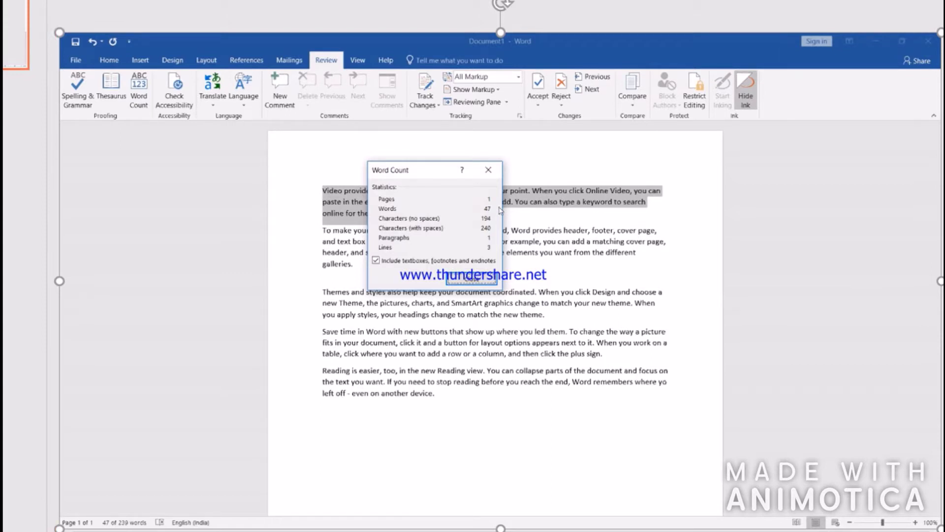
left_click(472, 280)
left_click(443, 395)
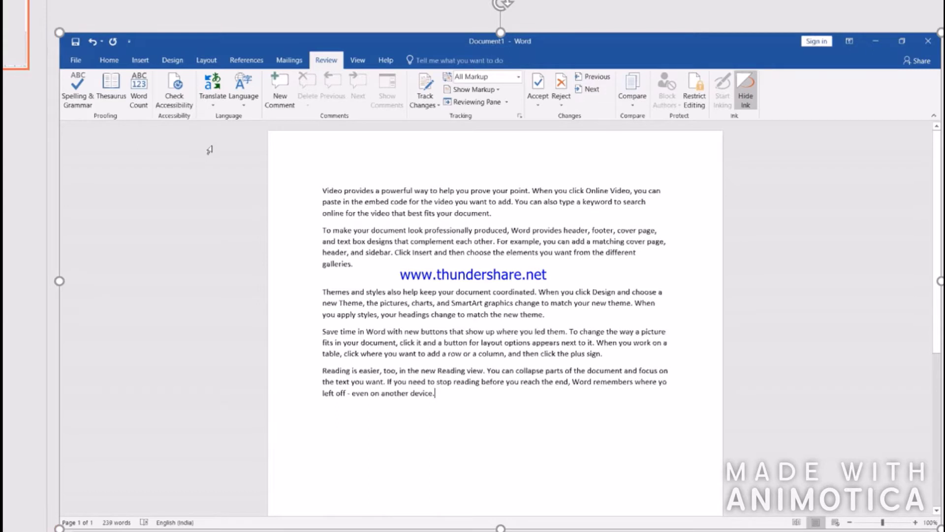
left_click(136, 88)
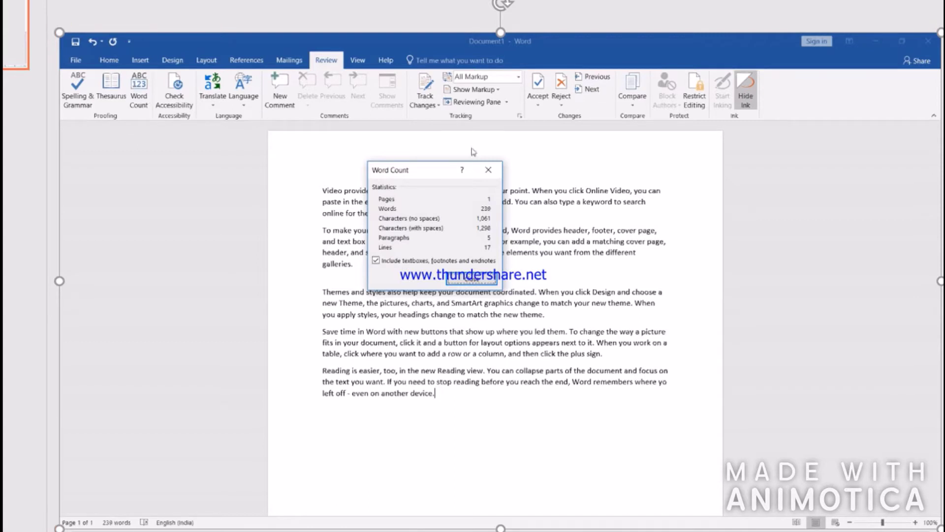
left_click(486, 169)
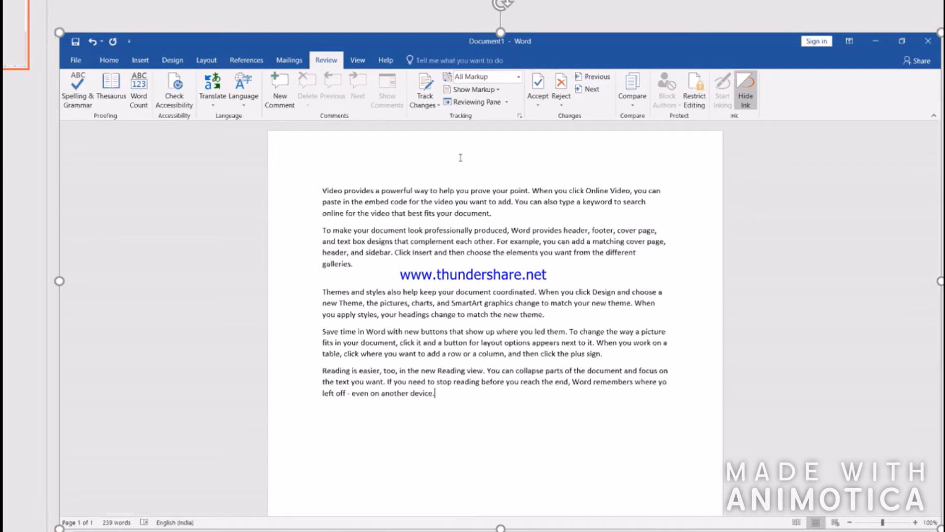
left_click(245, 105)
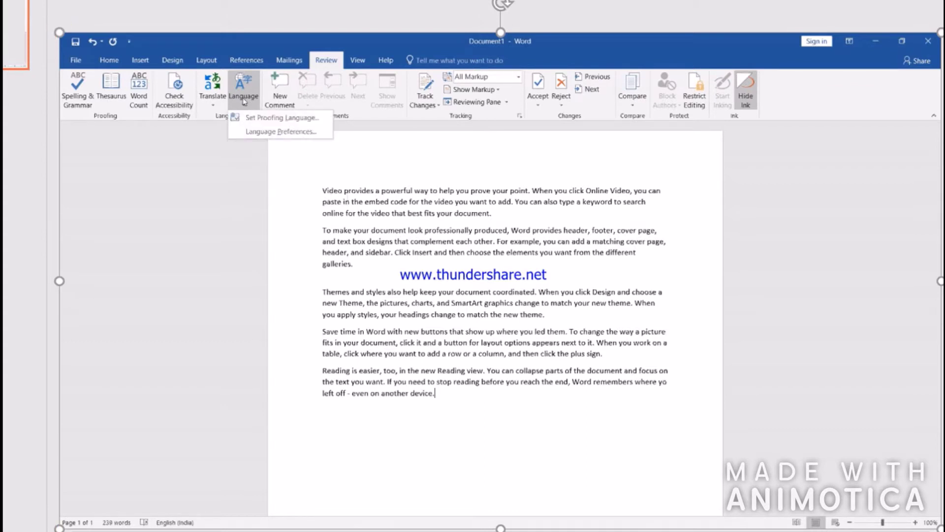
left_click(272, 132)
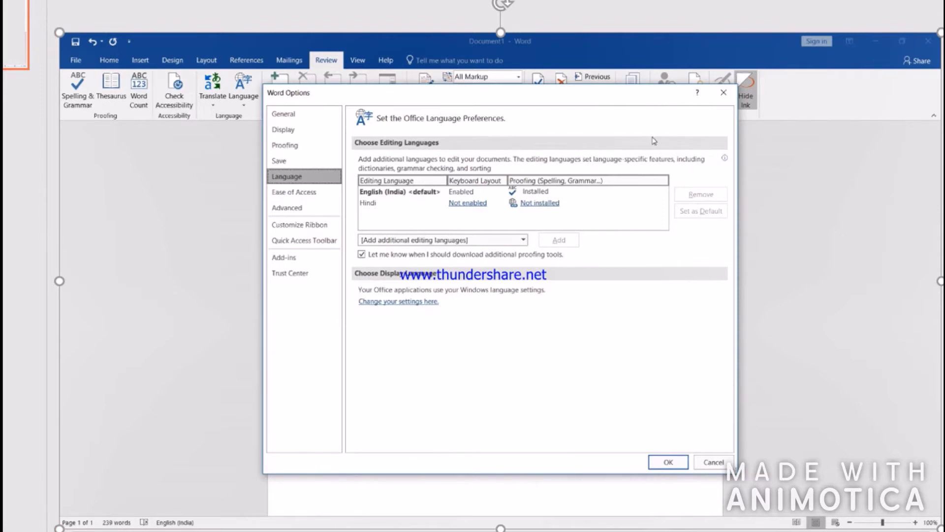
left_click(724, 93)
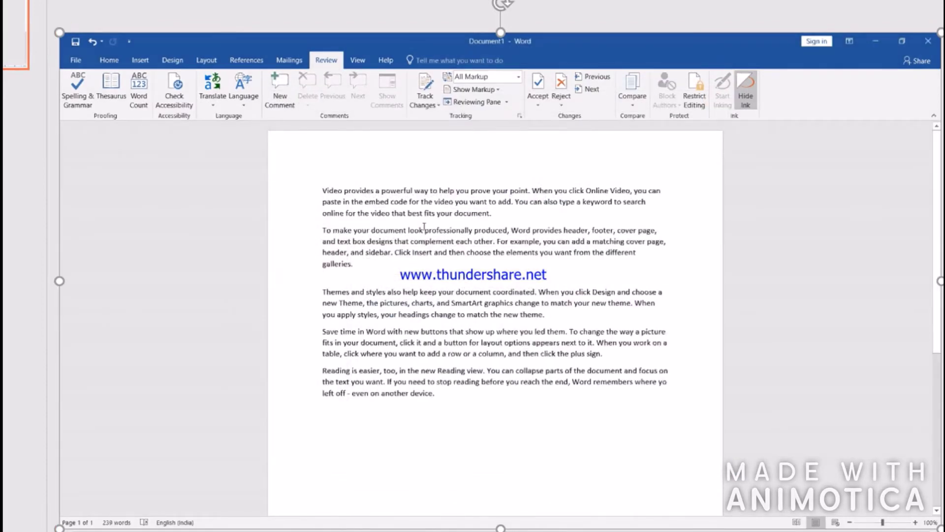
double_click(461, 213)
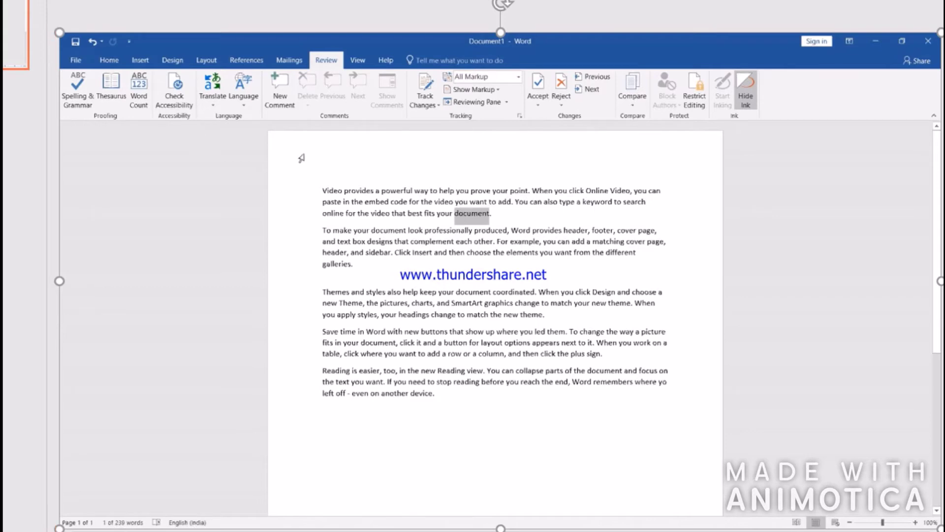
- Add three test comments on the words 'document', 'help' and 'layout'
left_click(283, 99)
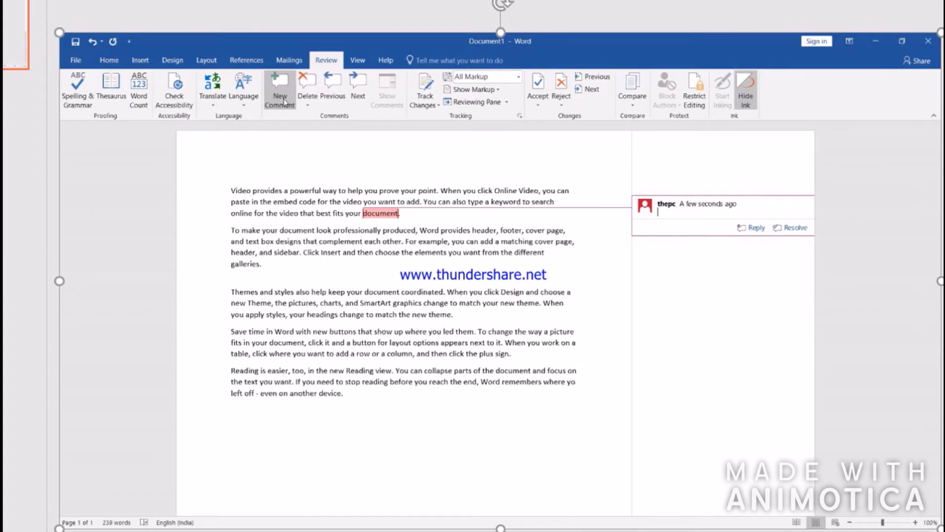
type("Dhsdkjshof")
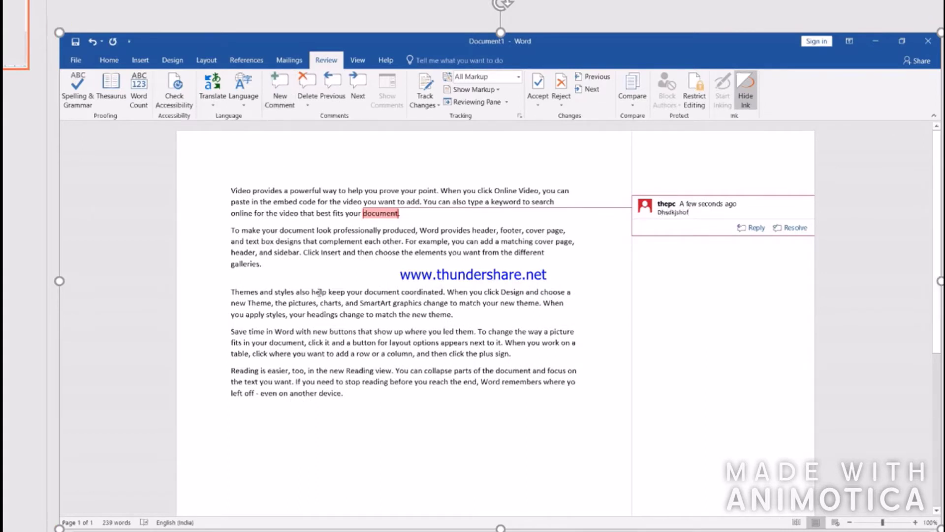
double_click(319, 291)
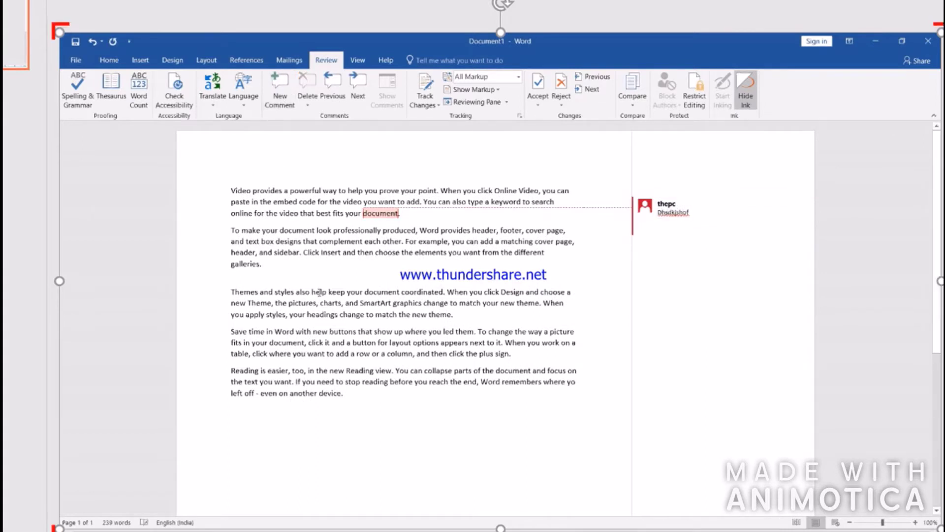
left_click(280, 91)
type("cvcxv")
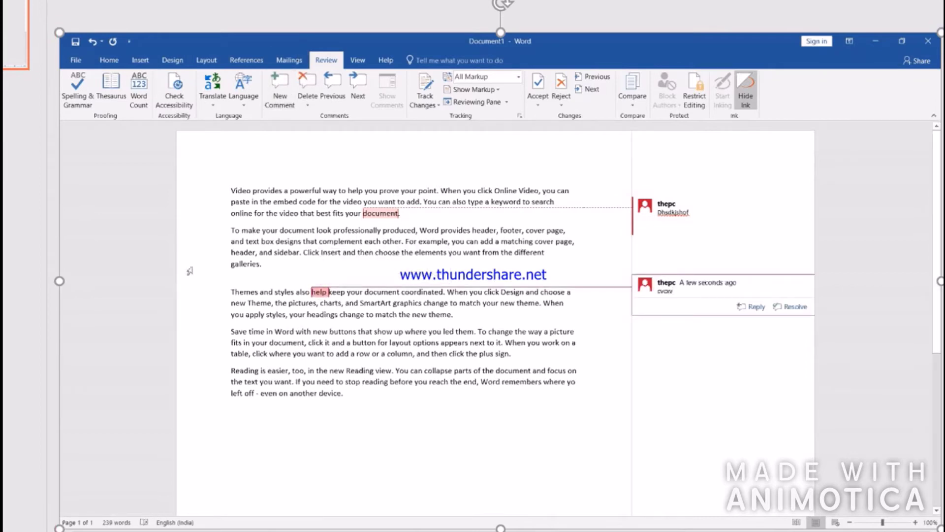
double_click(401, 342)
left_click(279, 91)
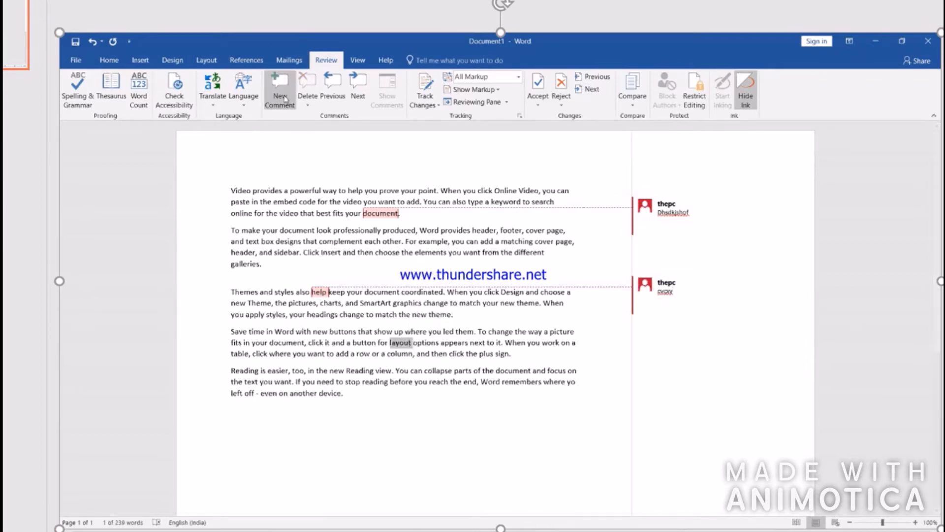
type("vcxvcxv")
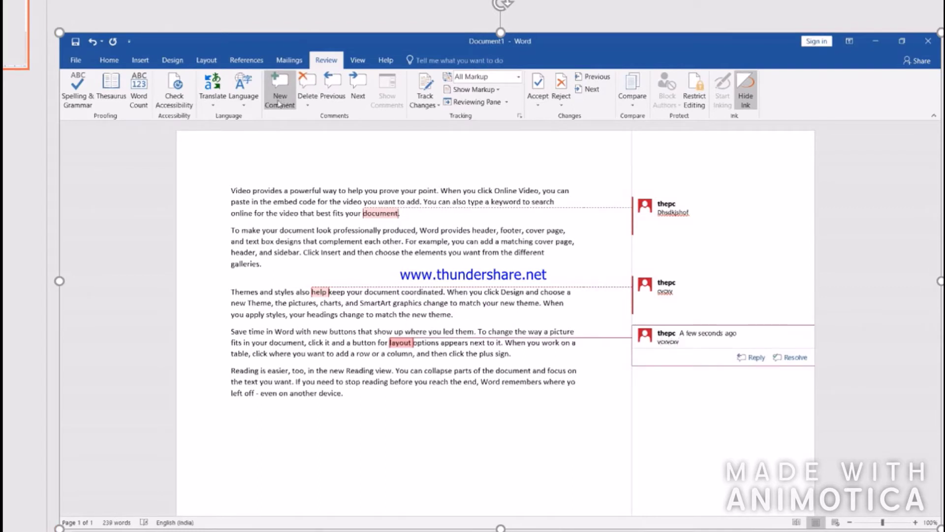
- Step through the comments with Next and Previous back to the first one
left_click(419, 190)
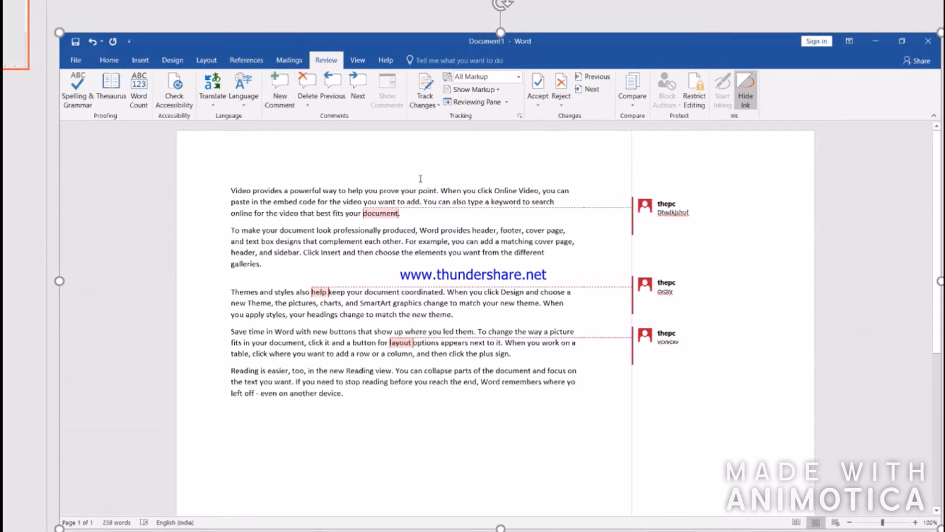
left_click(360, 92)
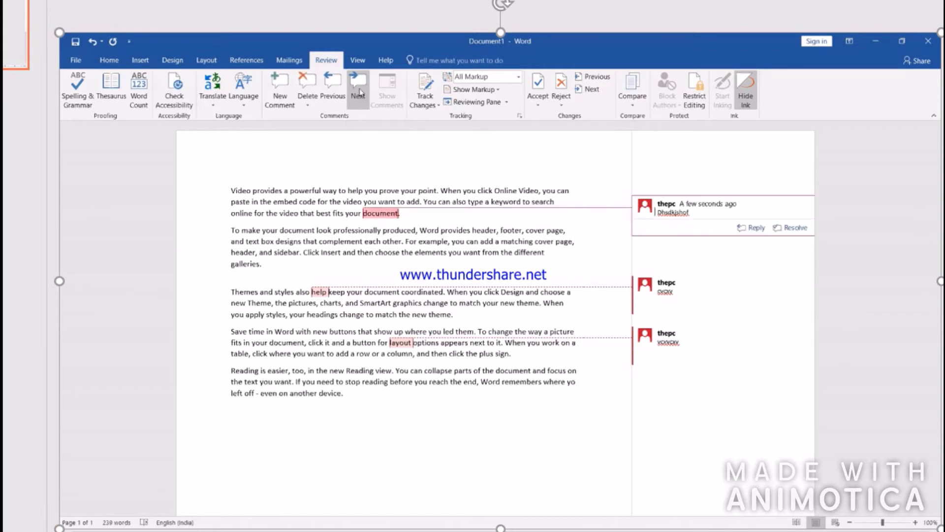
left_click(338, 93)
left_click(338, 93)
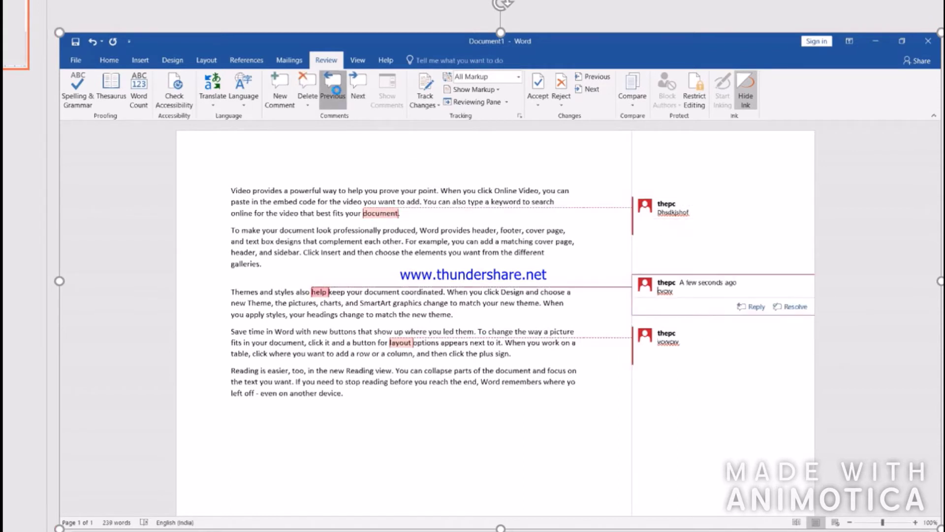
left_click(338, 94)
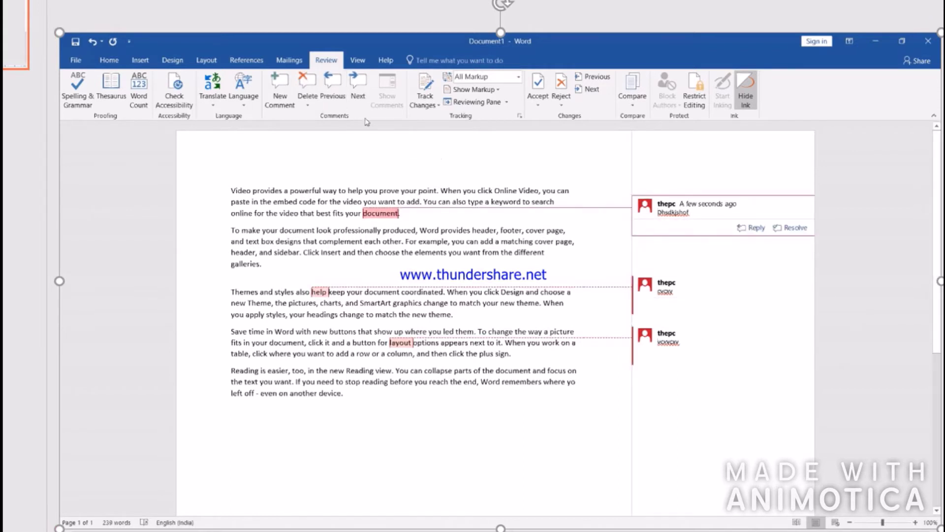
- Delete the three comments one by one
left_click(308, 105)
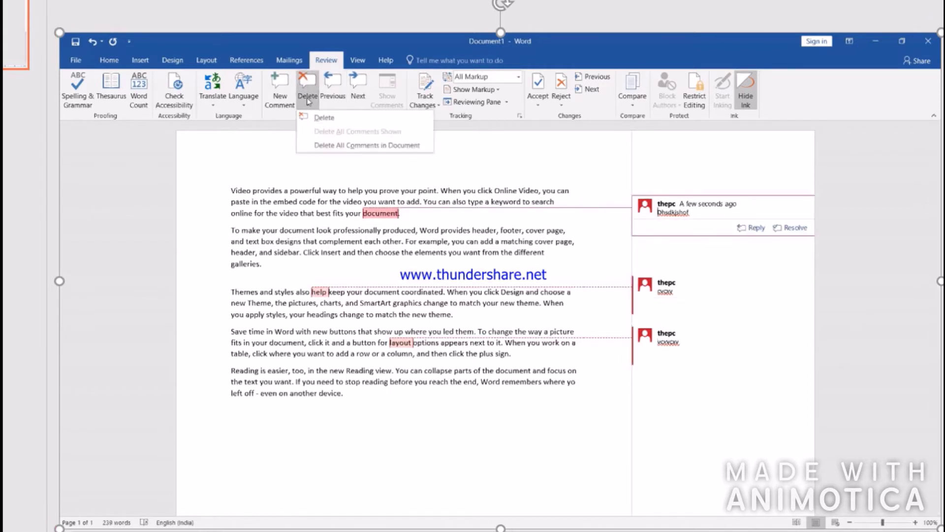
left_click(324, 118)
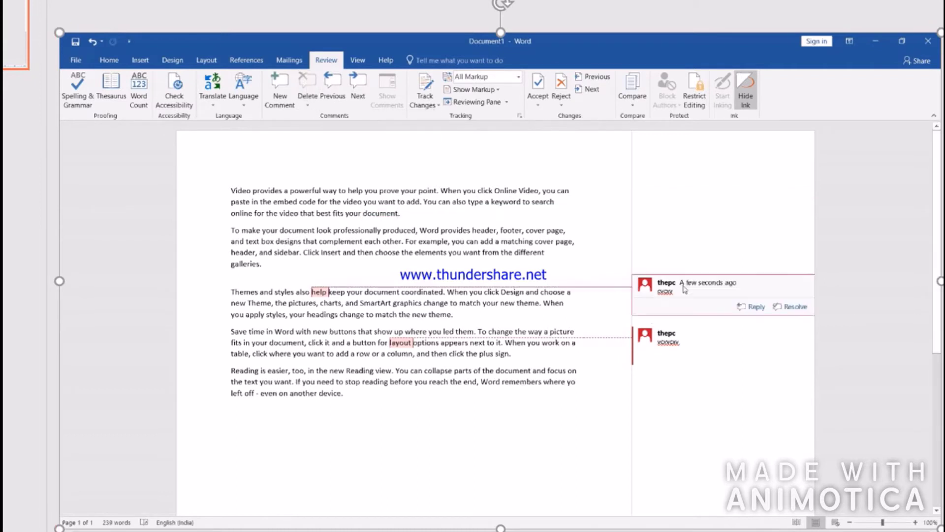
left_click(307, 81)
left_click(358, 81)
left_click(306, 81)
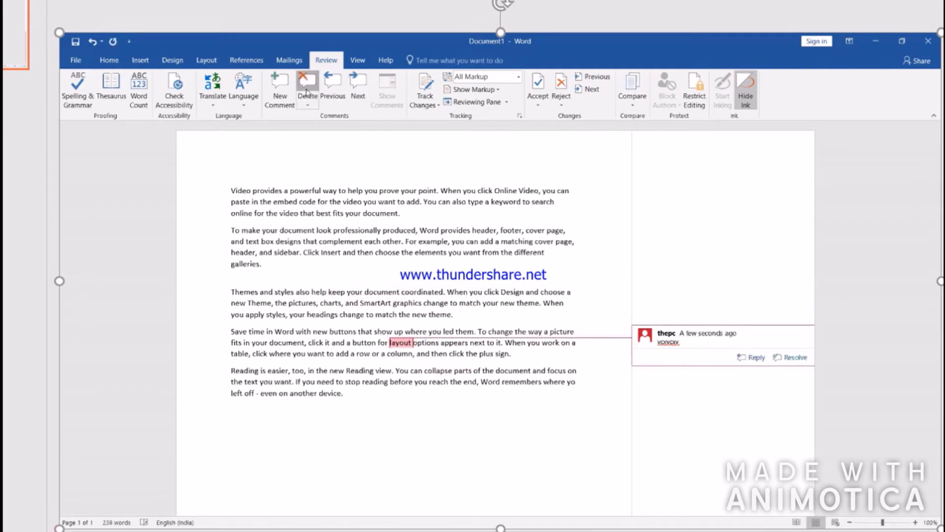
left_click(397, 178)
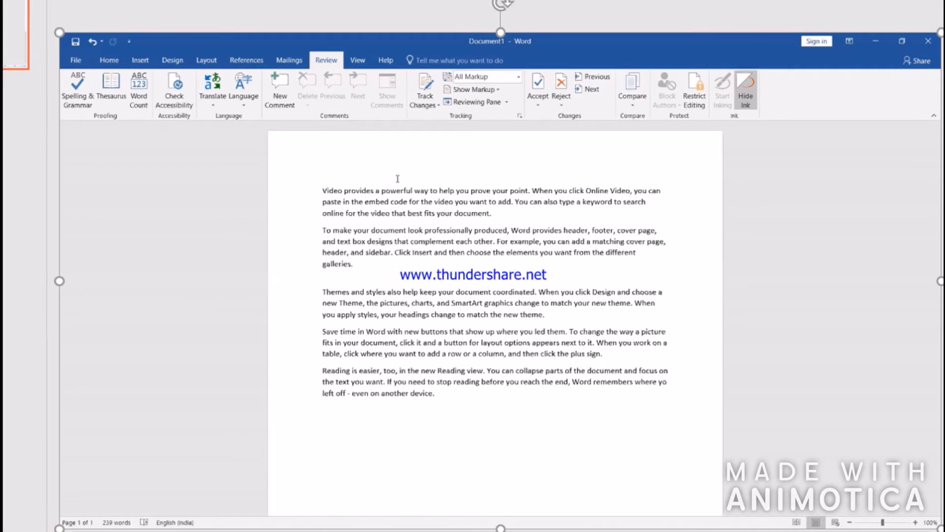
- Turn Track Changes on from the Track Changes dropdown
left_click_drag(382, 191, 429, 191)
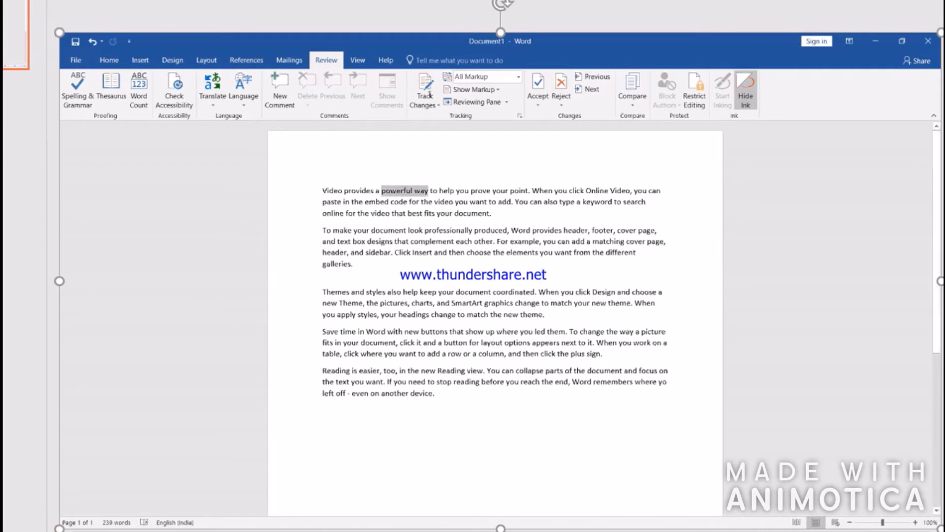
left_click(434, 99)
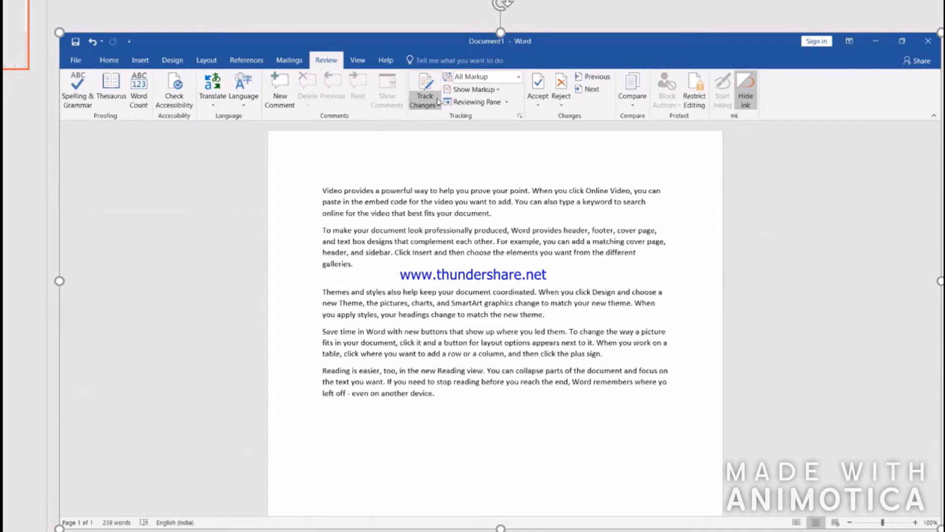
left_click(437, 102)
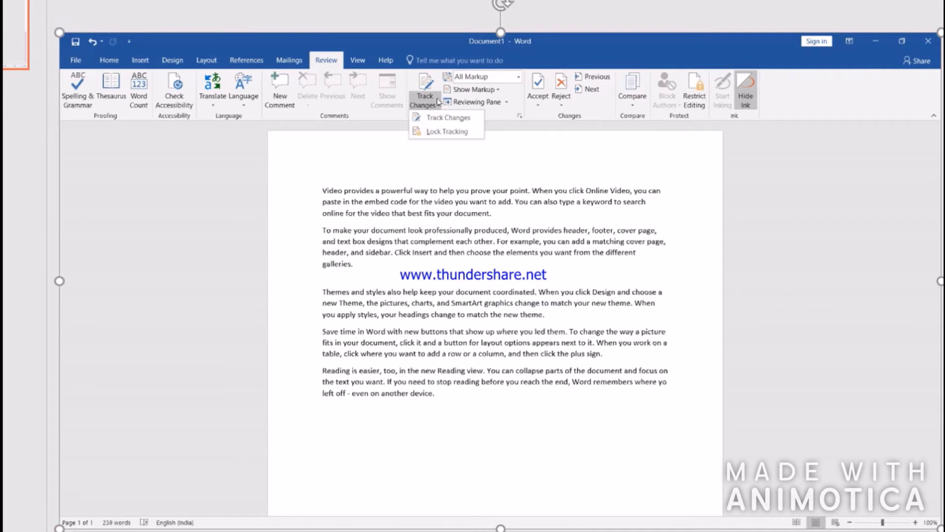
left_click(441, 119)
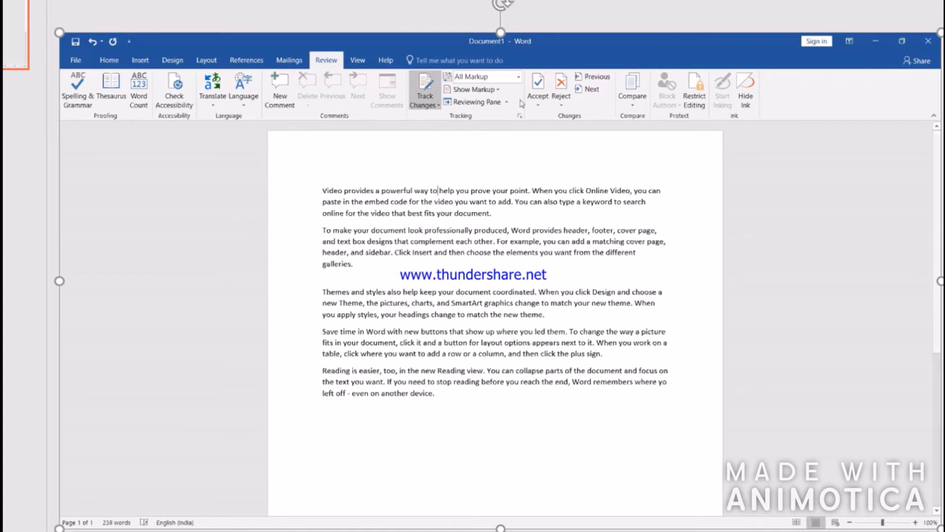
left_click(519, 78)
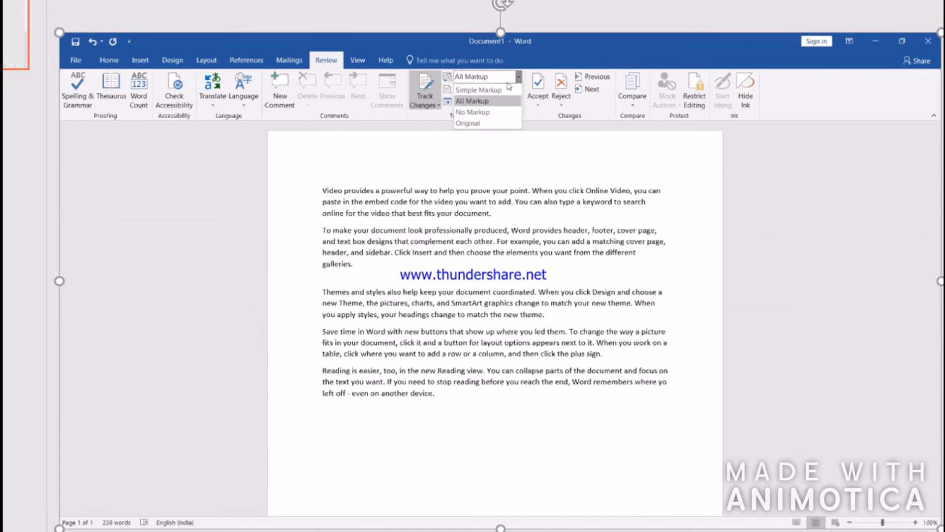
left_click(503, 90)
left_click(365, 263)
type("cvcxvcxv")
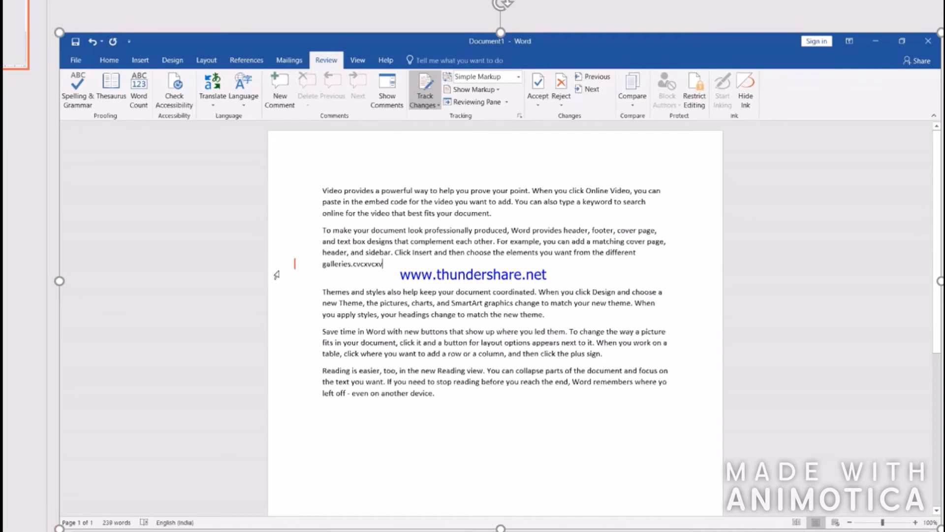
key("ctrl+z")
left_click(519, 77)
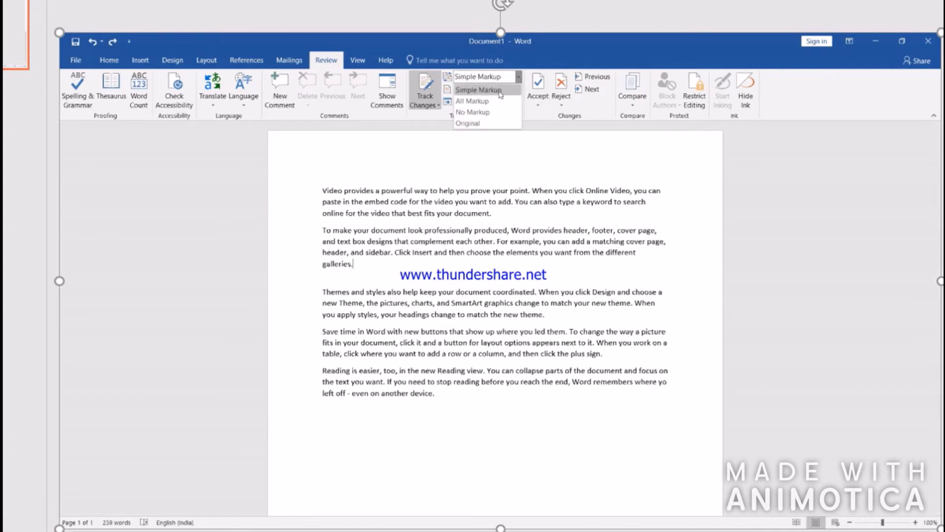
left_click(484, 102)
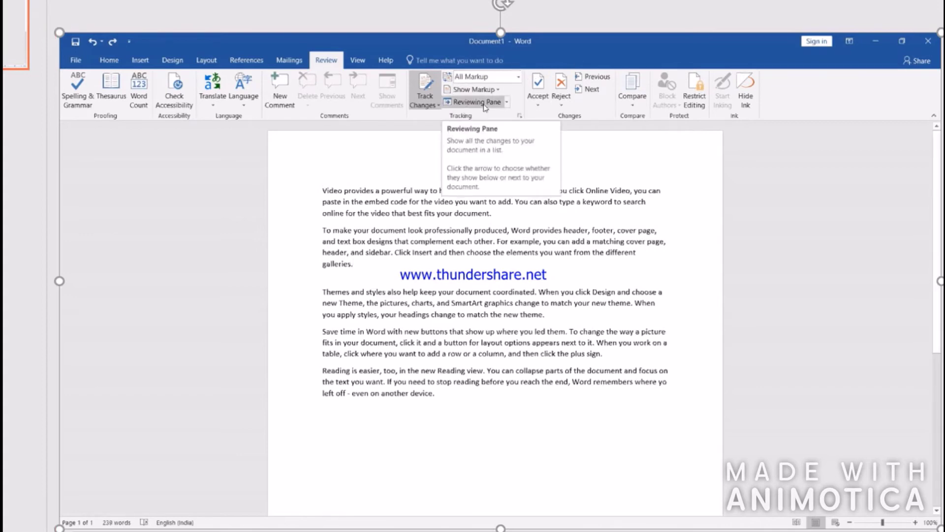
type("dsfjlshjdsfjdsnlj")
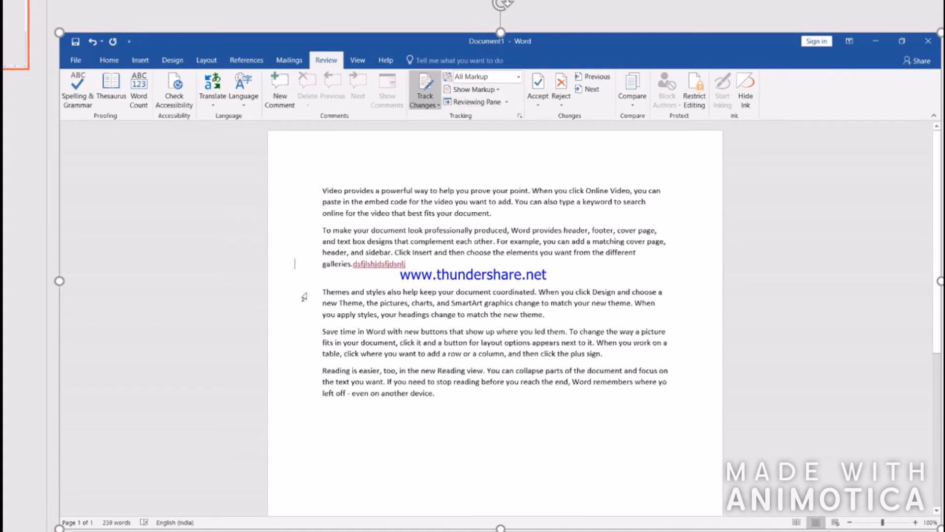
key("ctrl+z")
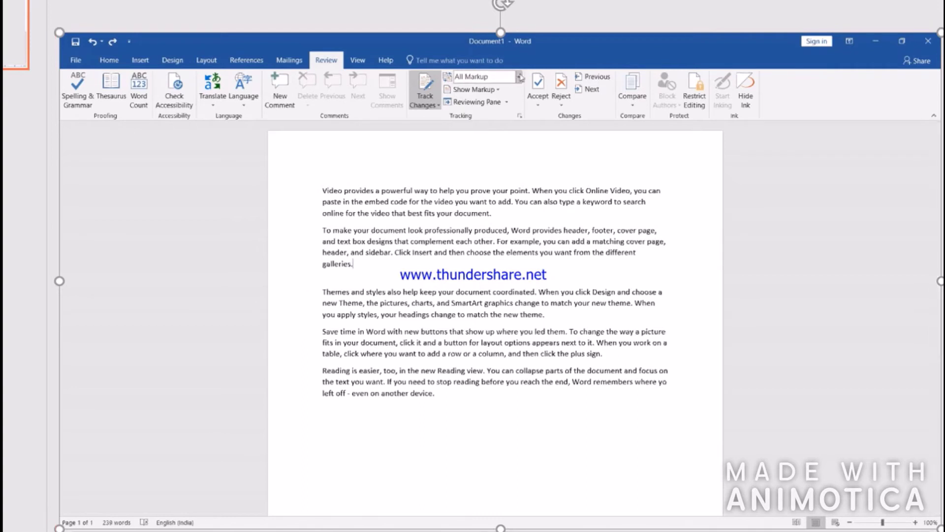
- Switch the markup view to No Markup and insert 'apple' after 'different' in paragraph two
left_click(519, 76)
left_click(486, 111)
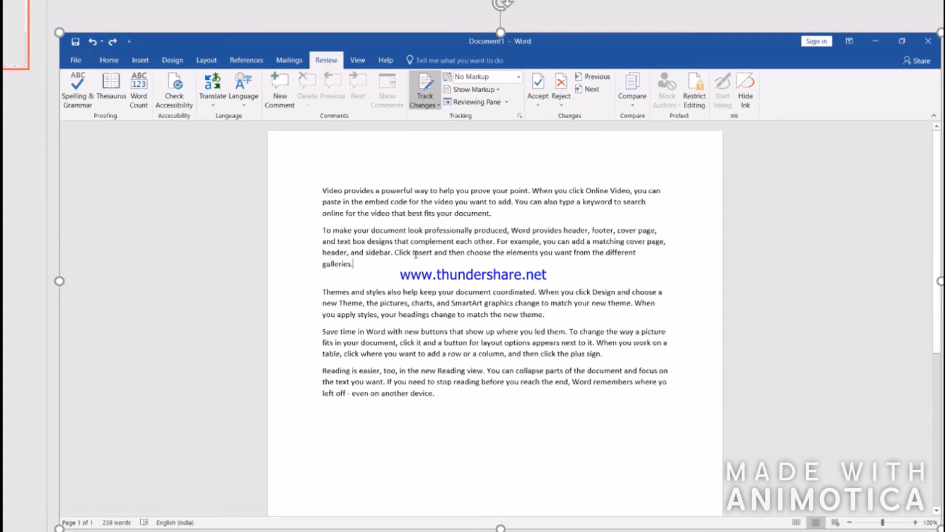
type("dgfgfdgbd")
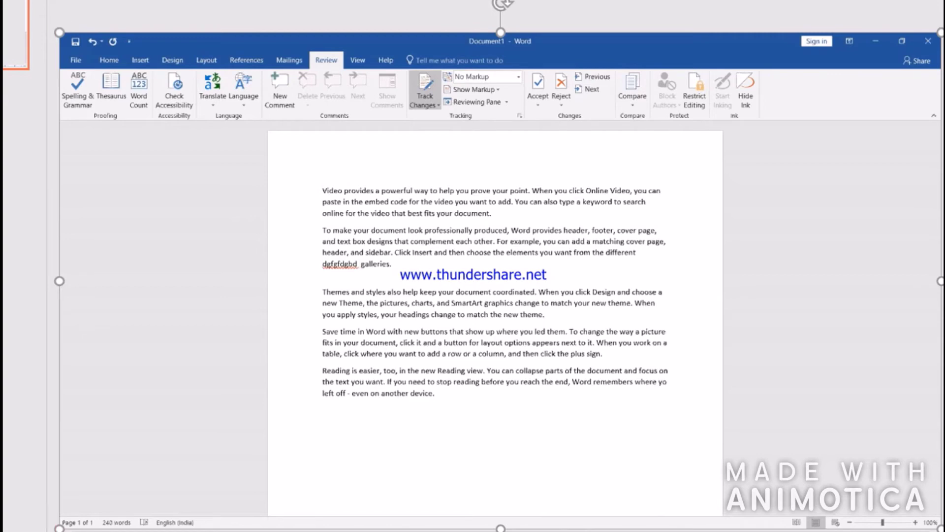
key("BackSpace")
key("BackSpace")
key("BackSpace")
type("apple")
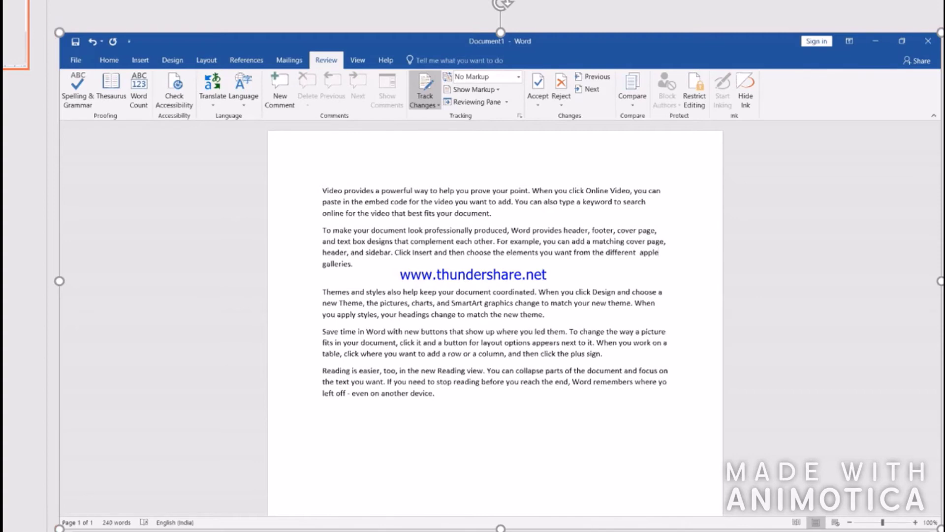
key("Return")
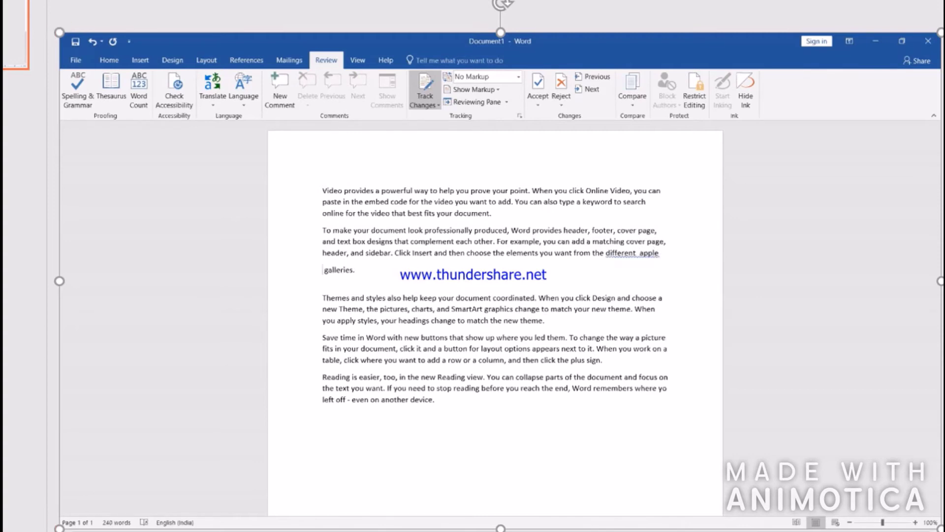
key("BackSpace")
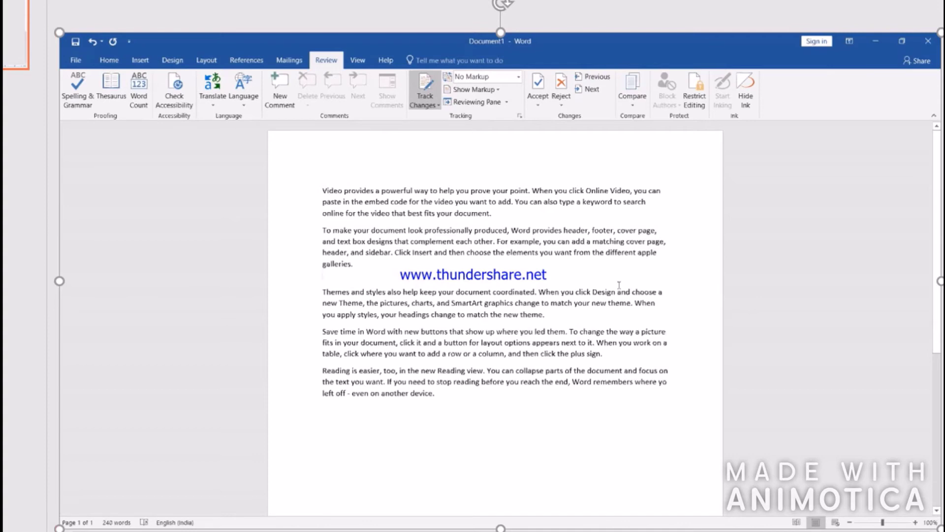
- Reject all tracked revisions, including the inserted 'apple', in the Reviewing Pane, then close it
left_click(459, 101)
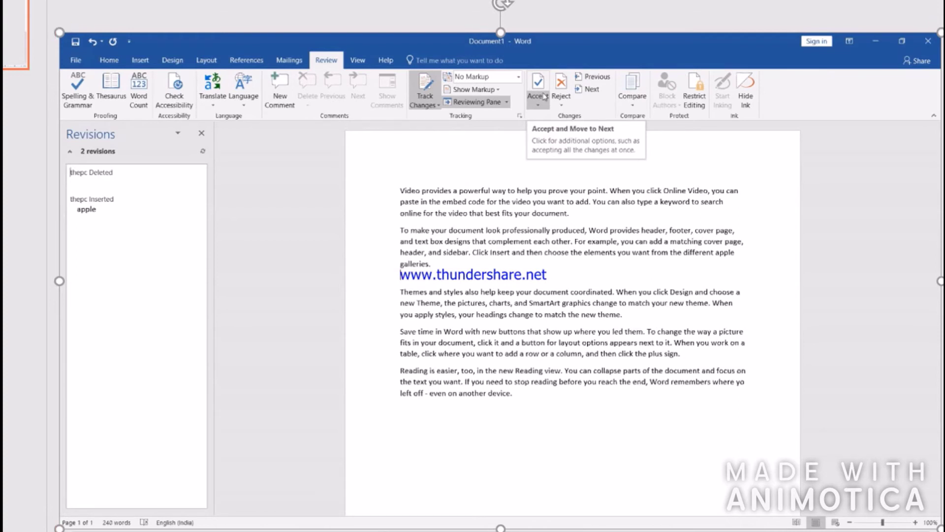
left_click(560, 86)
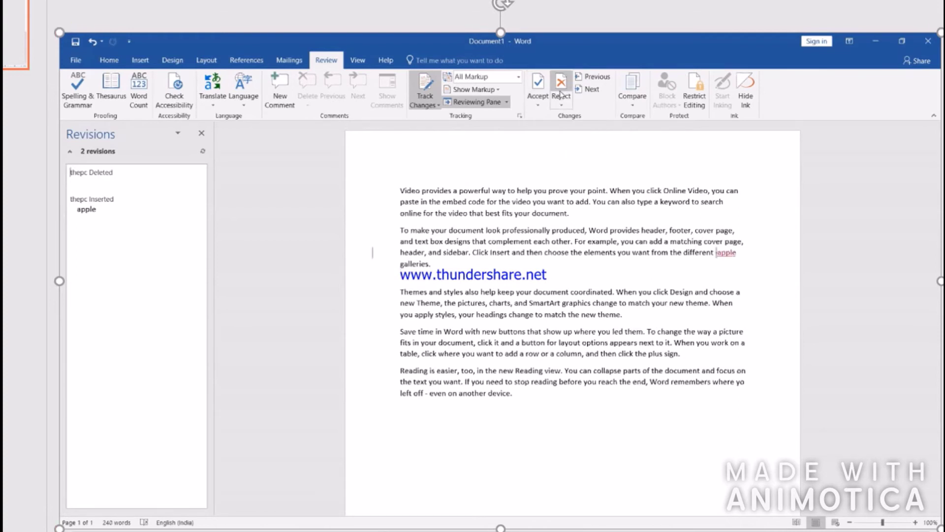
left_click(560, 91)
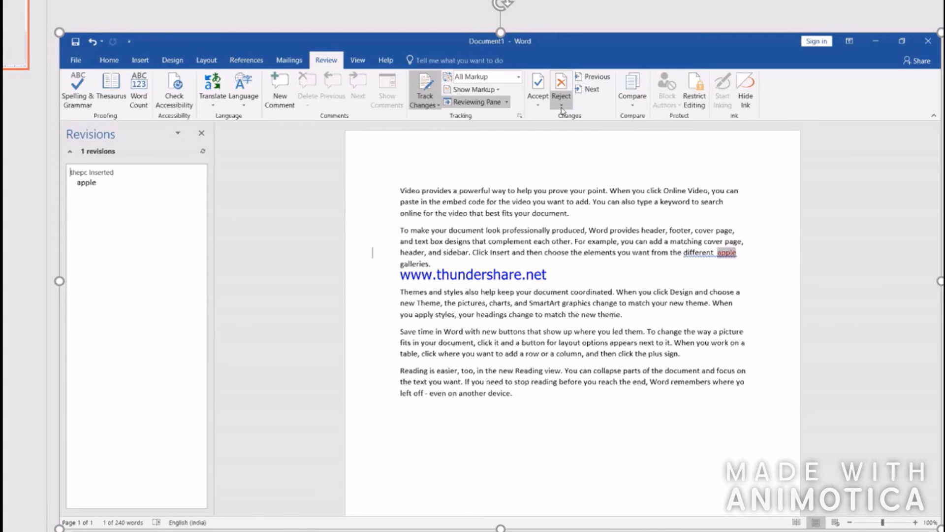
left_click(571, 93)
left_click(503, 317)
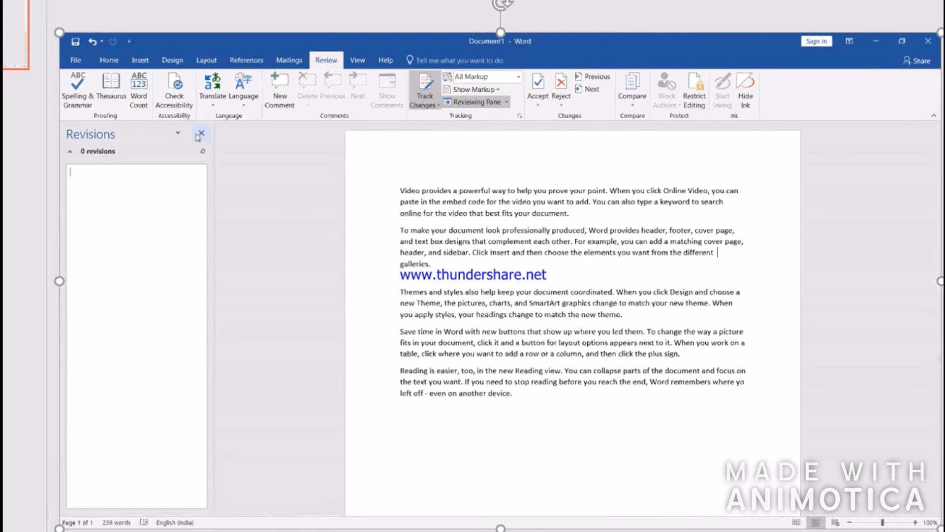
left_click(201, 133)
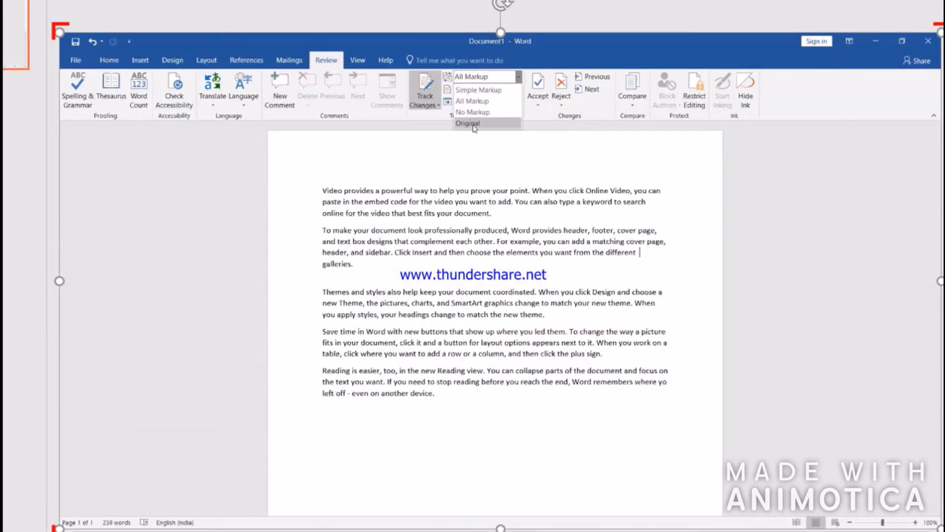
- Show the Original version, type and undo test text, and stop marking formatting changes
left_click(474, 123)
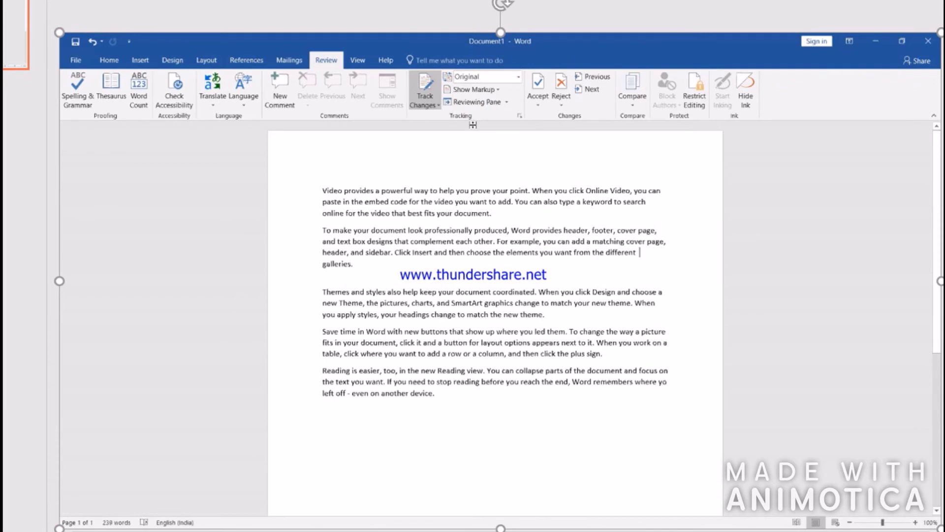
left_click(381, 269)
type("dksfmdslfdsl;fds")
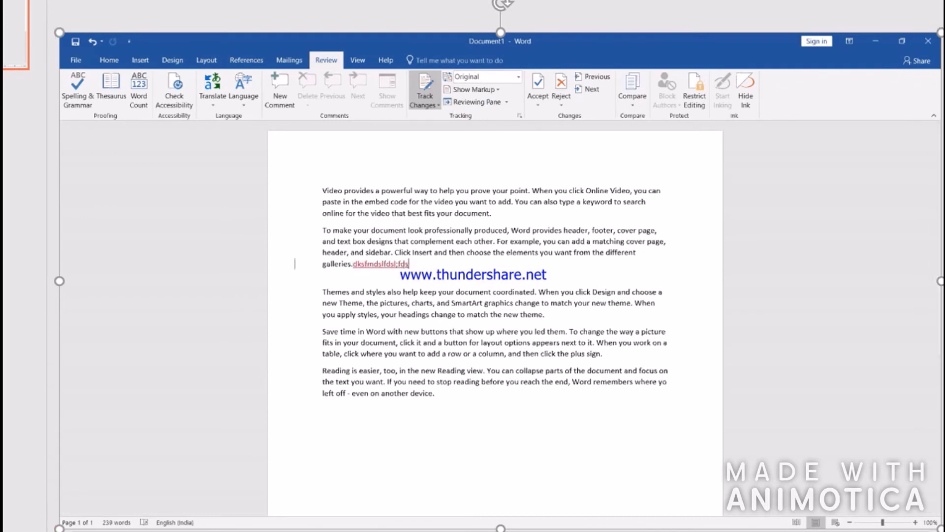
key("BackSpace")
key("BackSpace")
key("BackSpace")
key("BackSpace")
key("BackSpace")
key("BackSpace")
key("BackSpace")
key("BackSpace")
key("BackSpace")
key("BackSpace")
key("BackSpace")
key("BackSpace")
key("BackSpace")
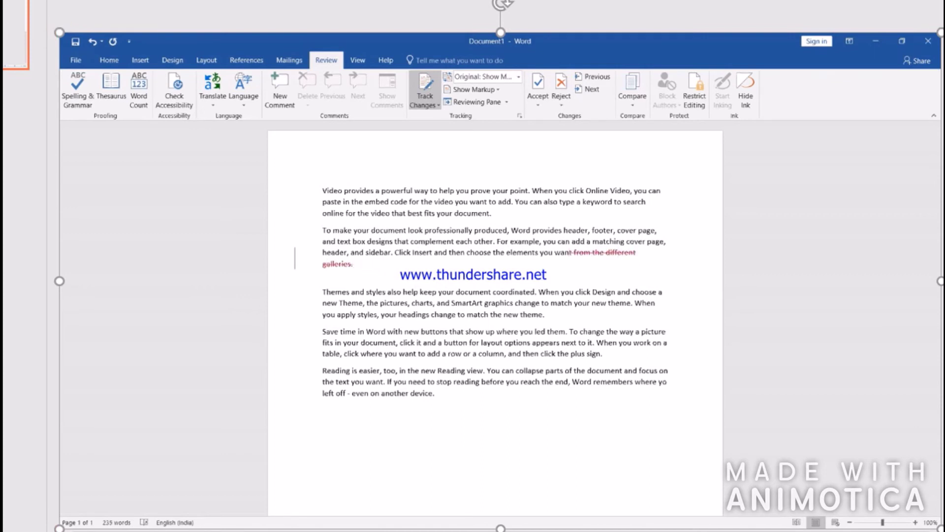
key("ctrl+z")
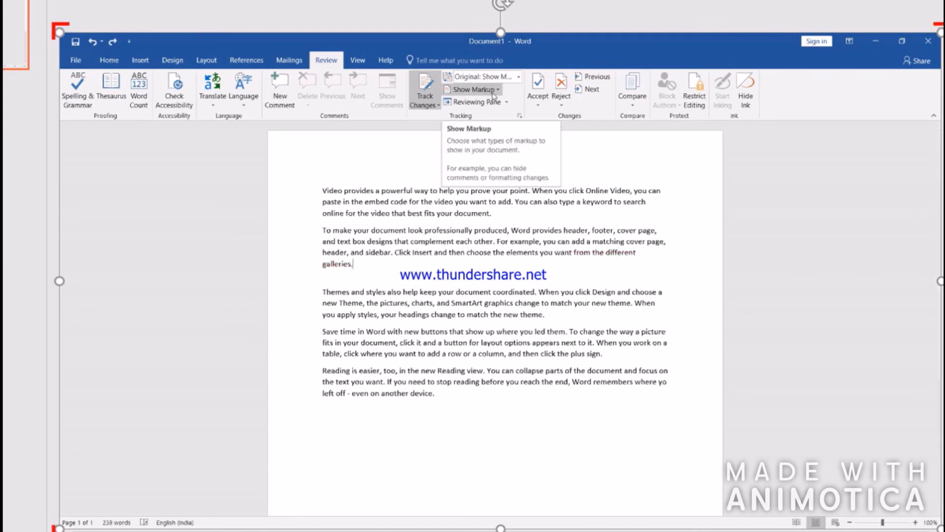
left_click(494, 91)
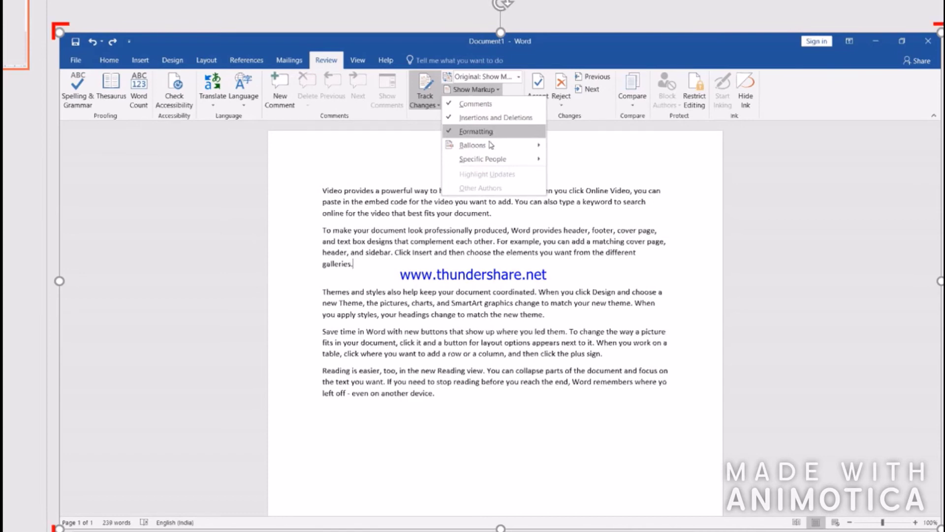
left_click(492, 133)
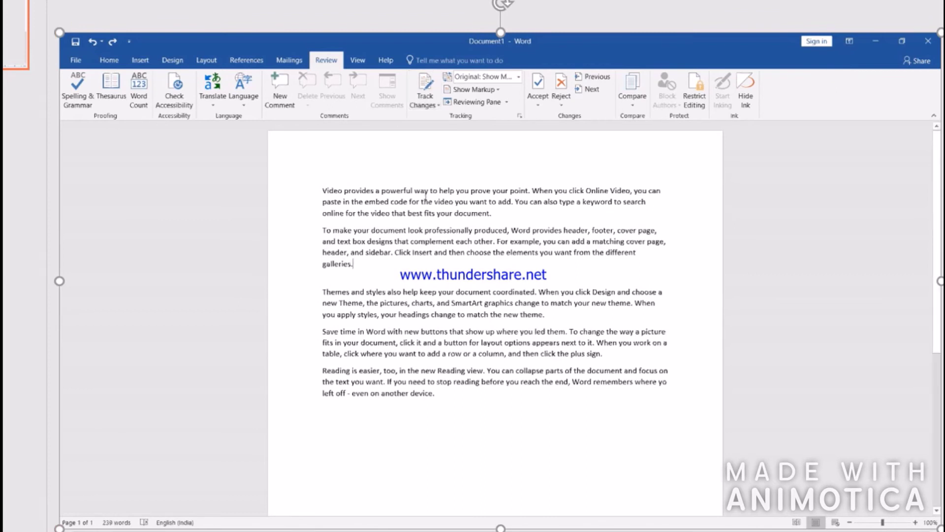
- Lock change tracking with a password, entered and confirmed
left_click(425, 105)
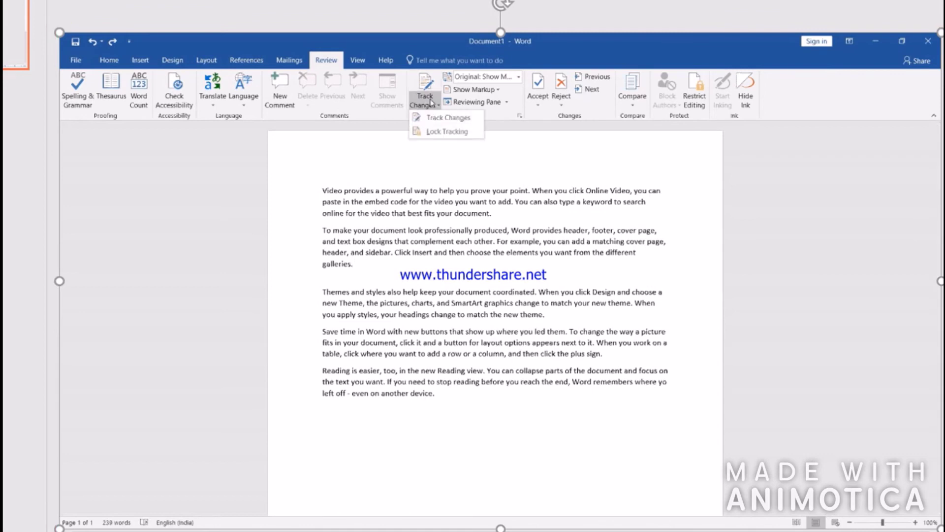
left_click(430, 131)
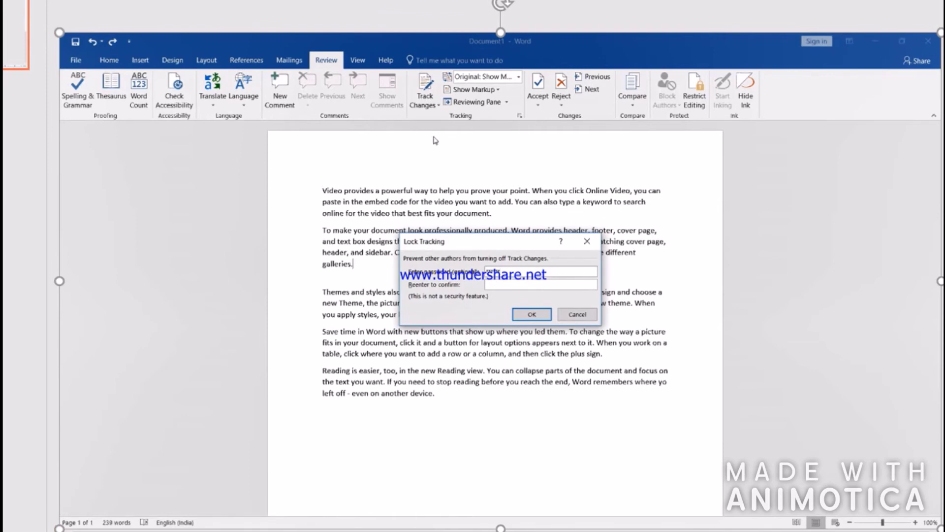
left_click(511, 287)
left_click(531, 314)
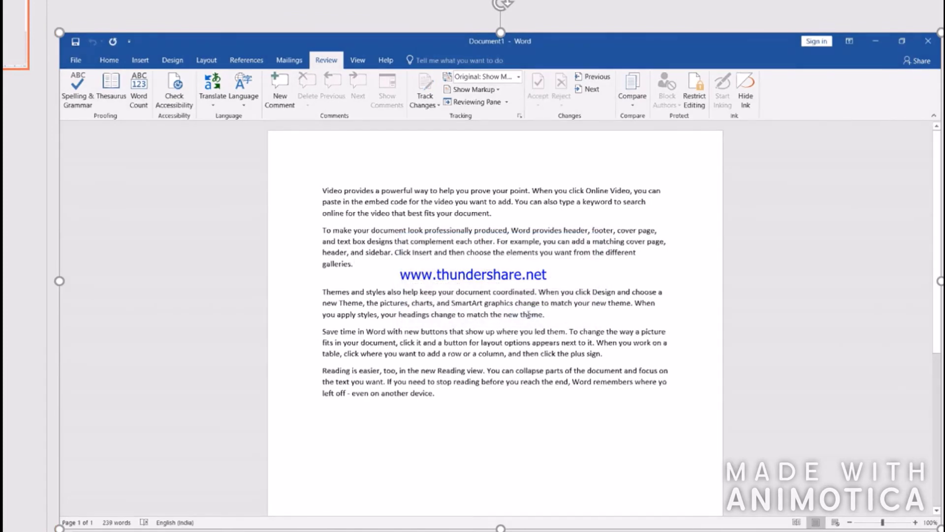
- Type and erase test text, then start unlocking tracking via Lock Tracking
type("fghfhg")
key("BackSpace")
key("BackSpace")
key("BackSpace")
key("BackSpace")
key("BackSpace")
left_click(428, 105)
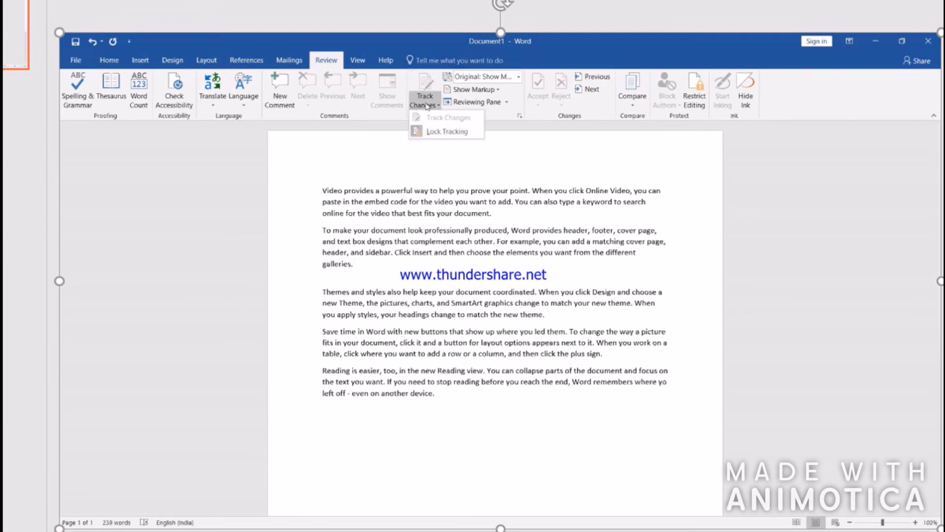
left_click(433, 132)
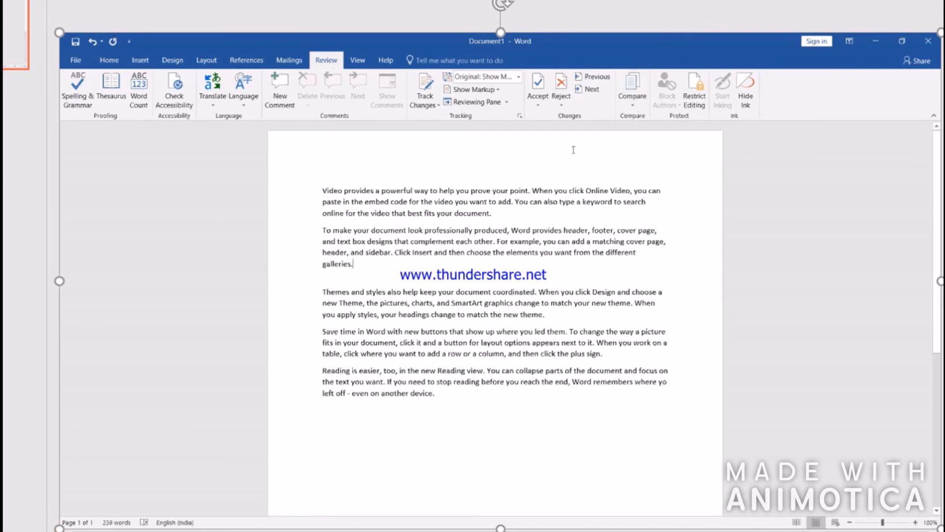
- Restrict editing to 'No changes (Read only)' with Everyone ticked as an exception
left_click(667, 190)
left_click(686, 108)
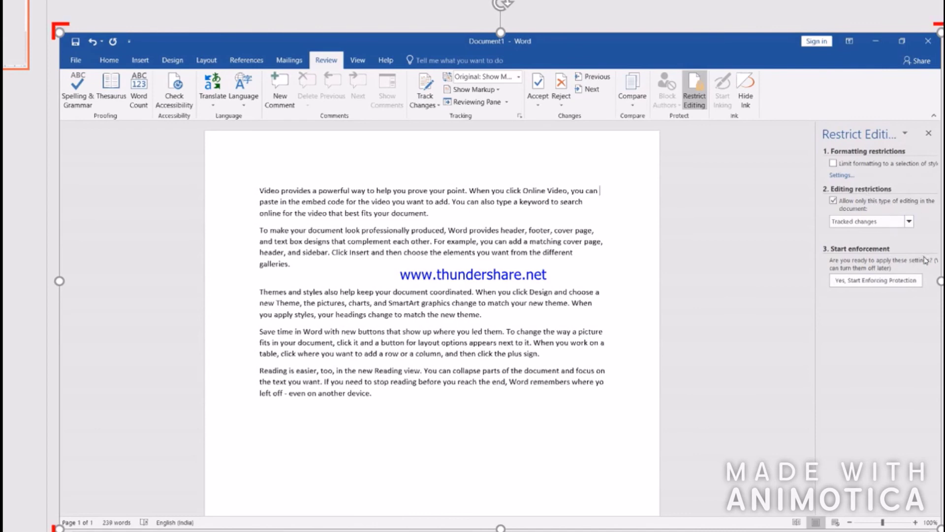
left_click(910, 226)
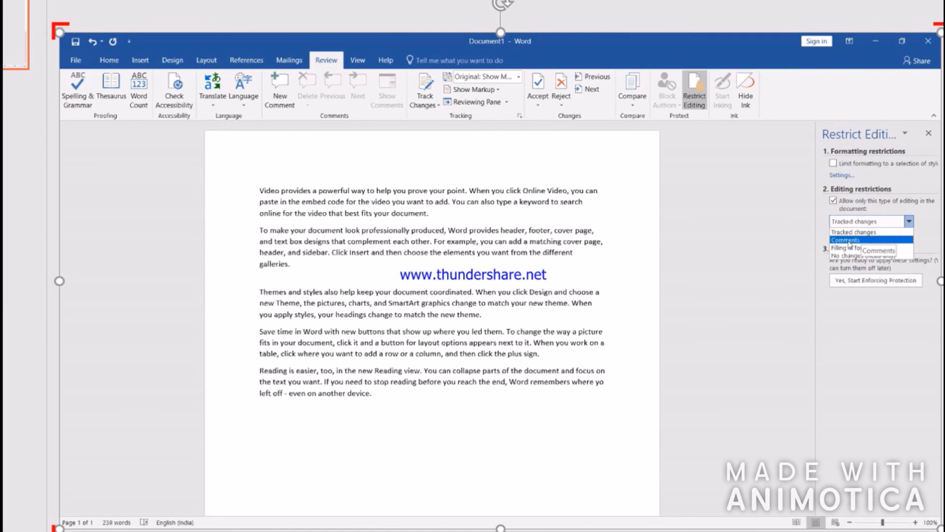
left_click(875, 257)
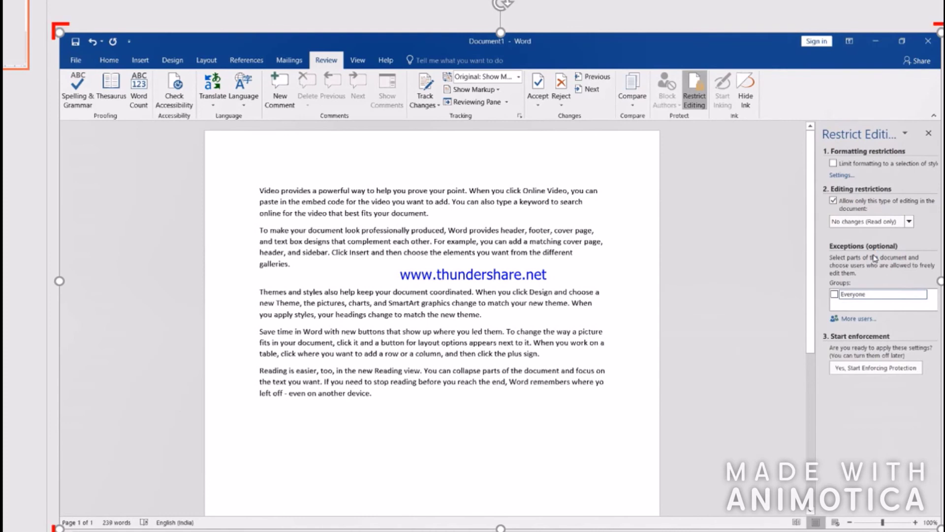
left_click(834, 294)
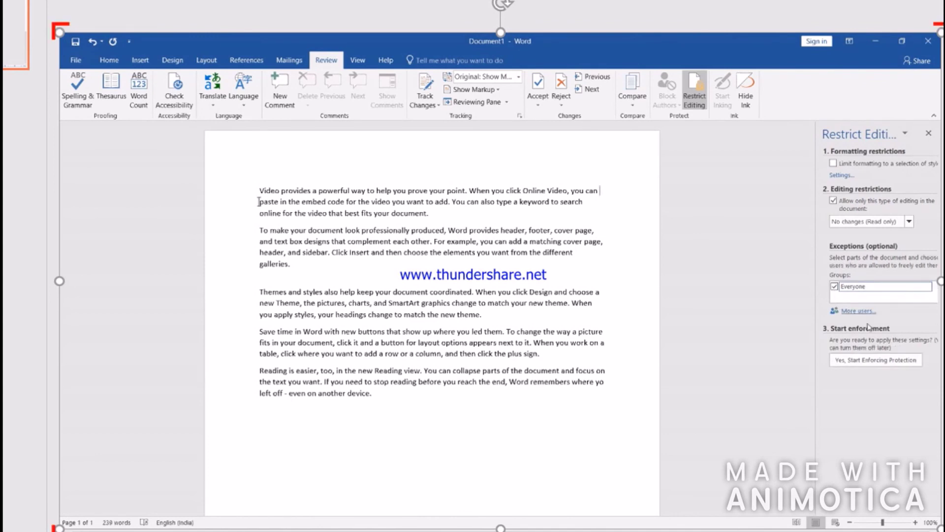
left_click(872, 361)
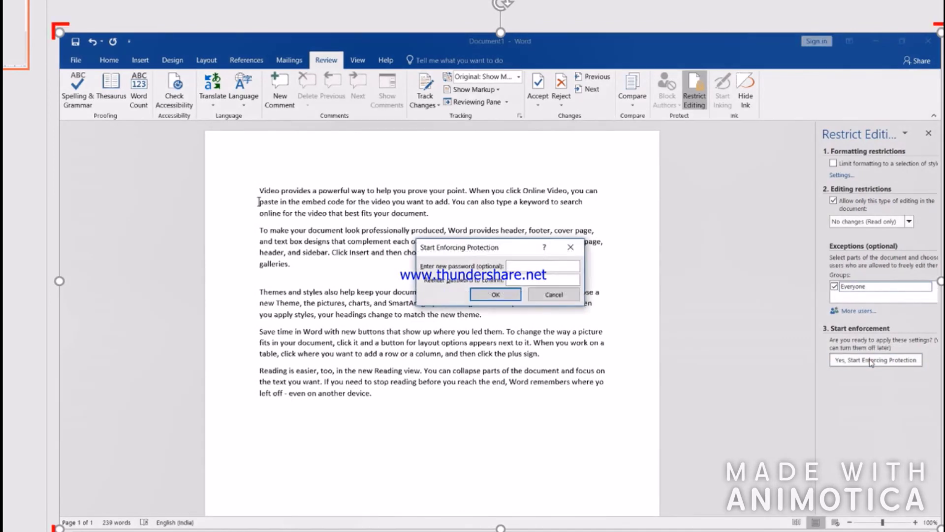
- Enforce read-only protection with a password, confirm edits are blocked, then stop it with the password
key("Return")
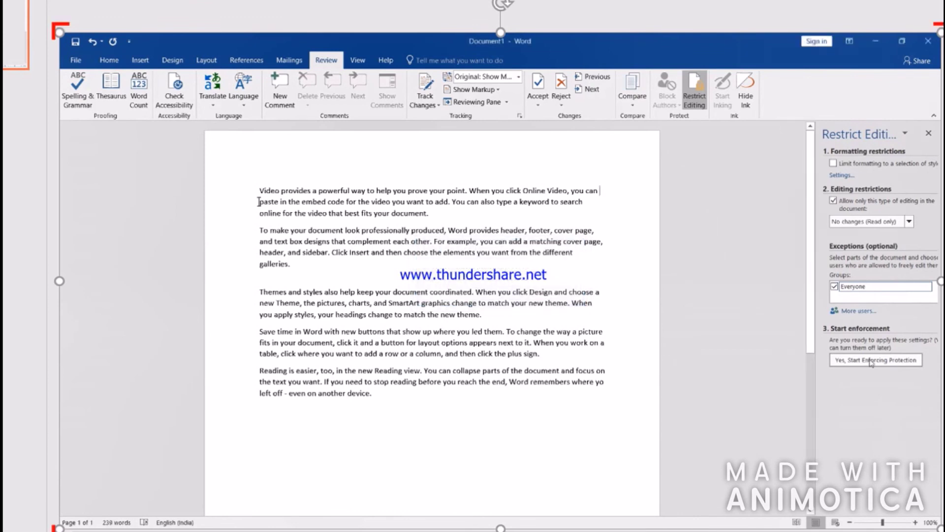
key("Down")
key("Down")
key("Down")
key("Down")
key("Down")
key("Return")
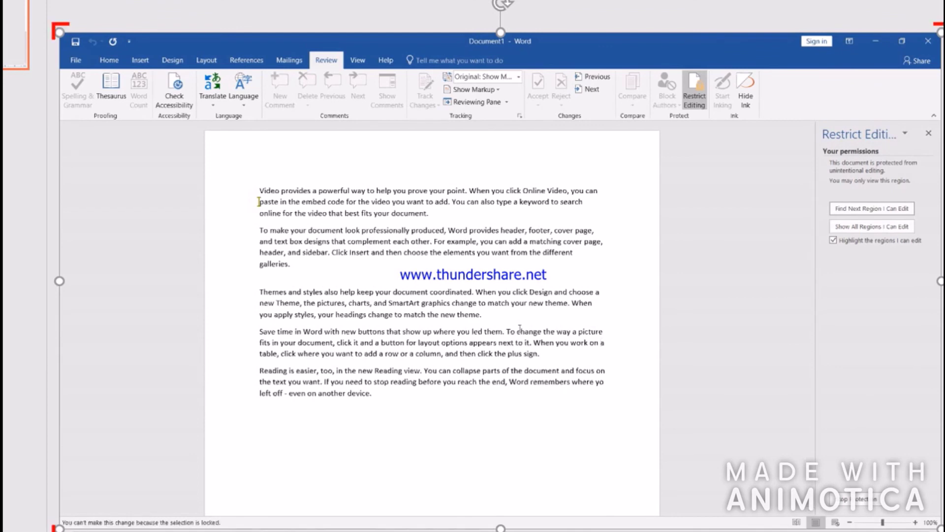
left_click_drag(518, 331, 604, 382)
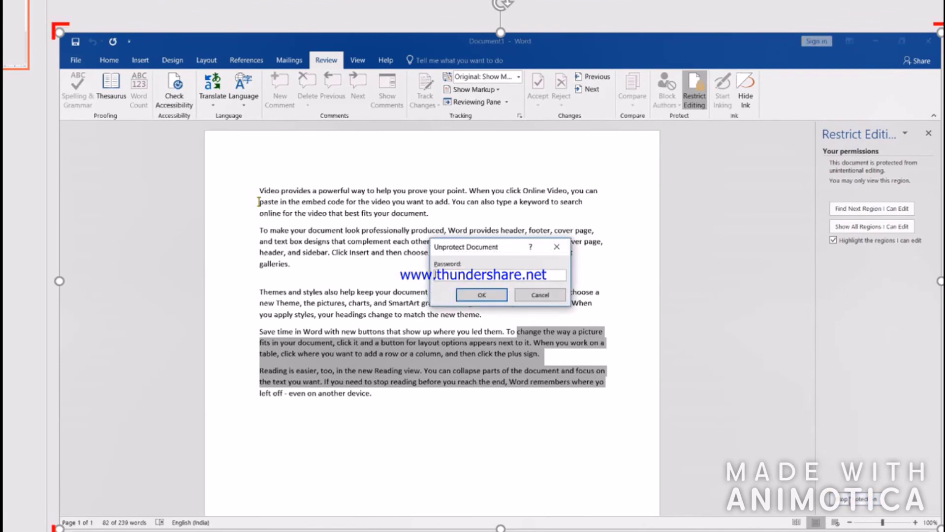
key("Return")
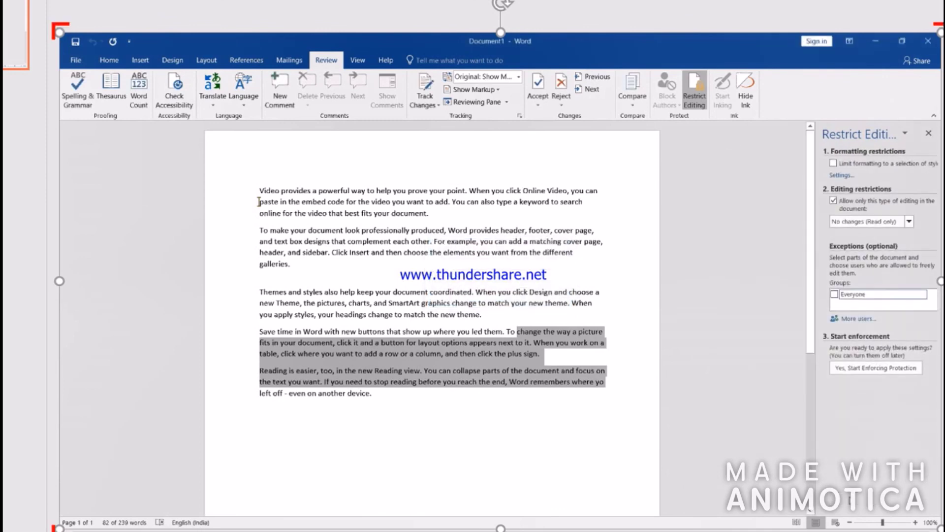
left_click(408, 408)
key("Return")
type("cxvcxvcxvcxv")
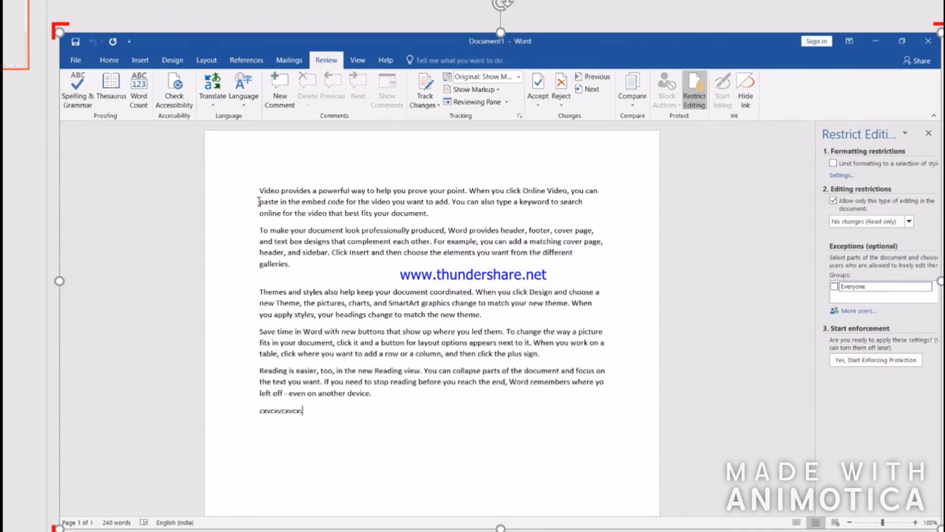
key("BackSpace")
key("BackSpace")
key("BackSpace")
key("BackSpace")
key("BackSpace")
key("BackSpace")
key("BackSpace")
key("BackSpace")
key("BackSpace")
key("BackSpace")
key("BackSpace")
key("BackSpace")
type("dfnsdknkflsdmlkfms")
key("BackSpace")
key("BackSpace")
key("BackSpace")
key("BackSpace")
key("BackSpace")
key("BackSpace")
key("BackSpace")
key("BackSpace")
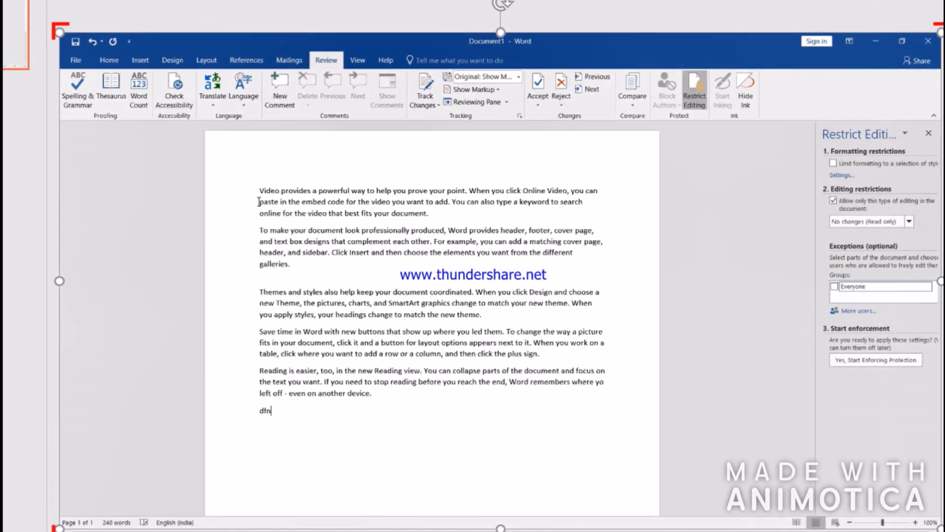
key("BackSpace")
key("BackSpace")
key("BackSpace")
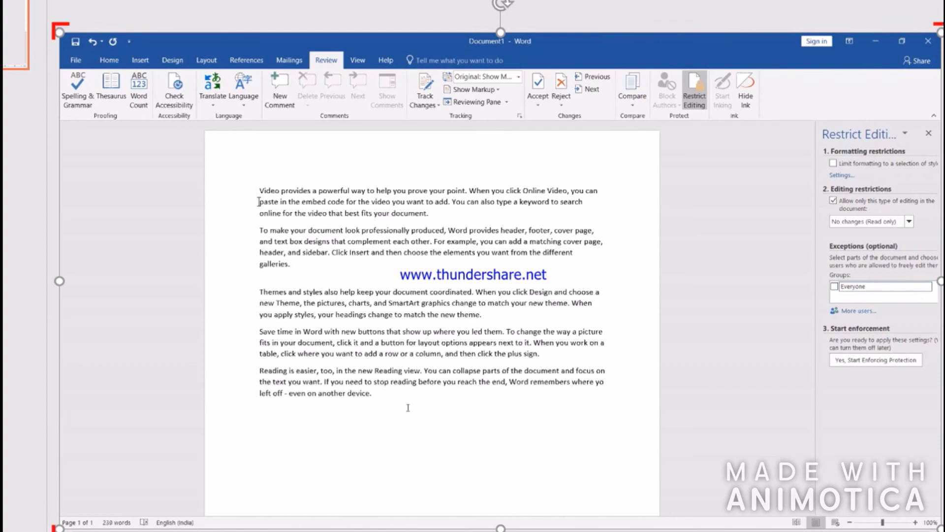